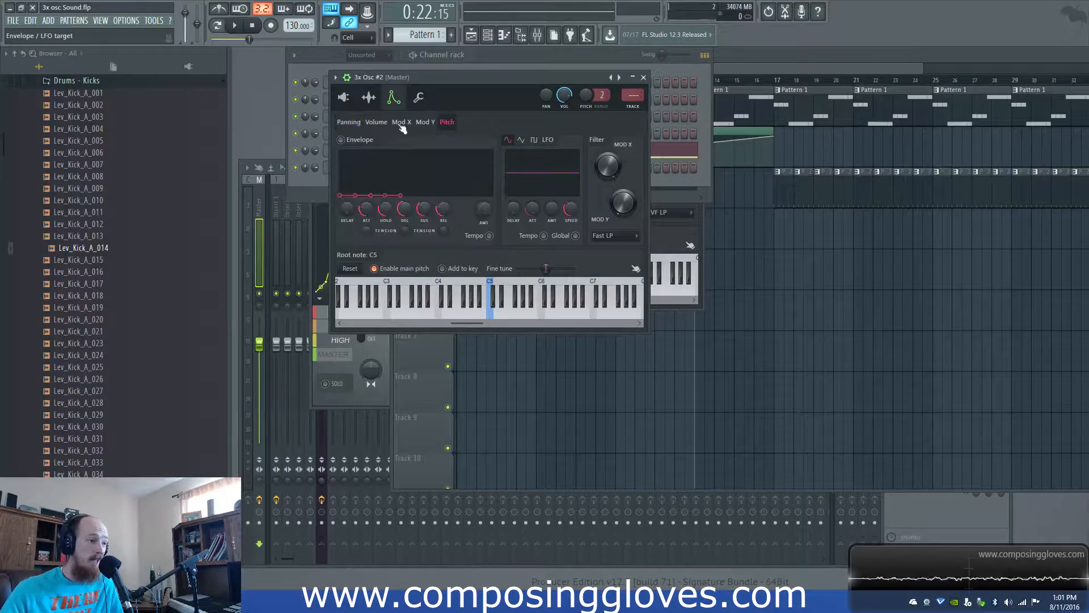
# Examine the 3x Osc channel's sample settings and its Volume, Mod X, Mod Y, Pitch and Panning modulation targets, ending on Panning.
pyautogui.click(376, 122)
pyautogui.click(349, 121)
pyautogui.click(368, 98)
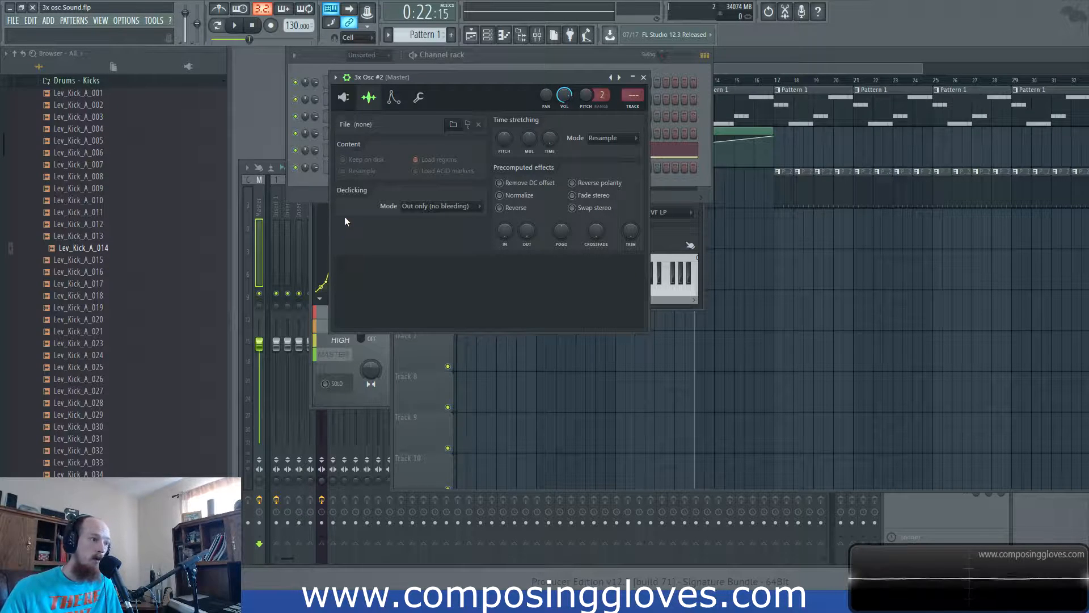
pyautogui.click(394, 97)
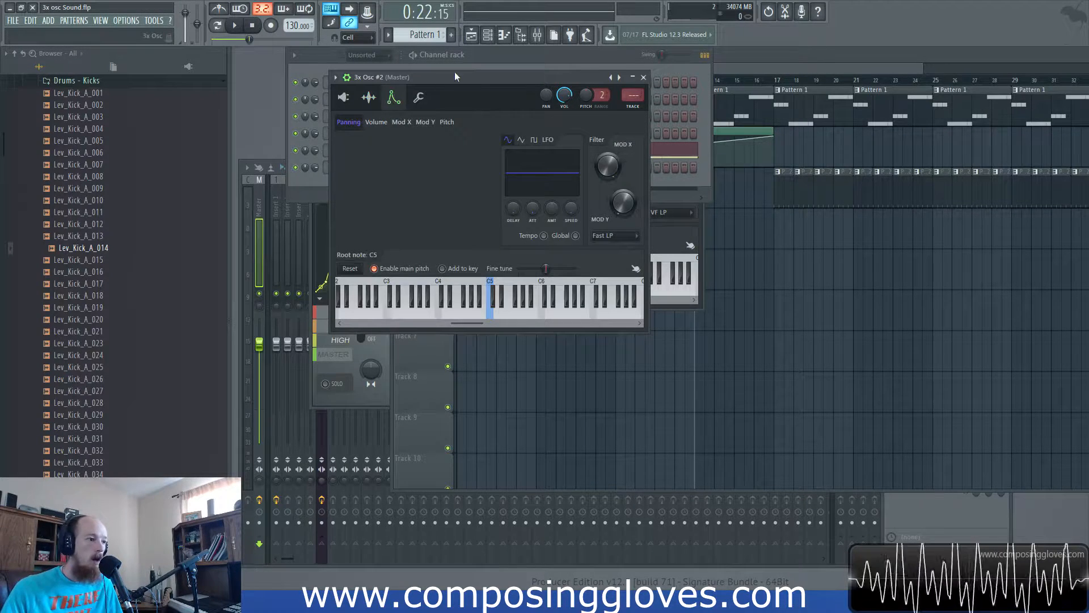
pyautogui.moveTo(455, 76); pyautogui.dragTo(439, 73)
pyautogui.click(361, 118)
pyautogui.click(430, 118)
pyautogui.click(408, 118)
pyautogui.click(359, 118)
pyautogui.click(385, 118)
pyautogui.click(360, 118)
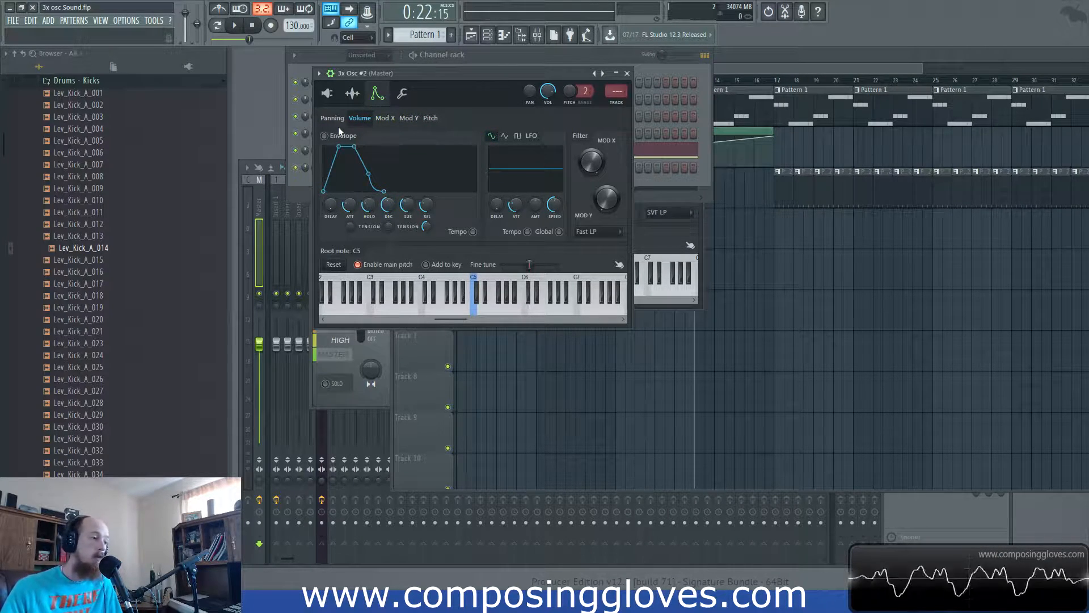
pyautogui.click(341, 119)
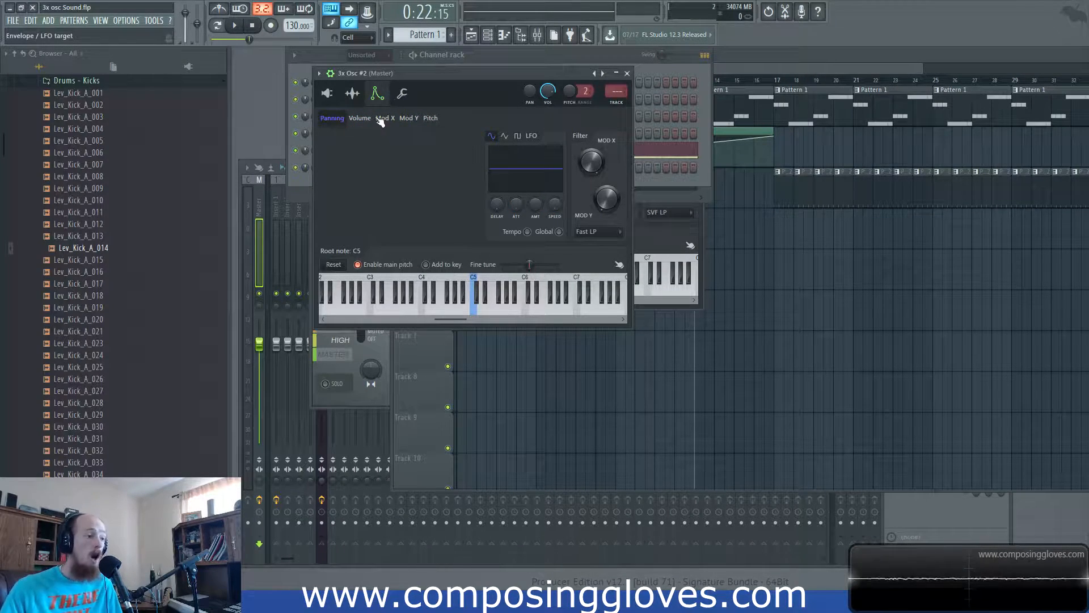
pyautogui.click(360, 118)
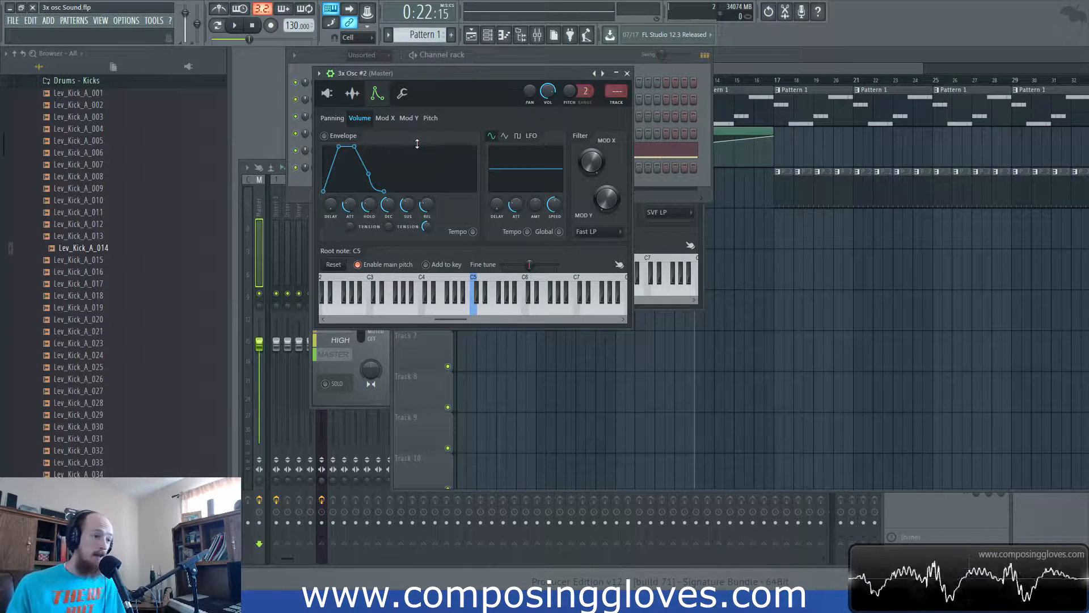
pyautogui.click(332, 118)
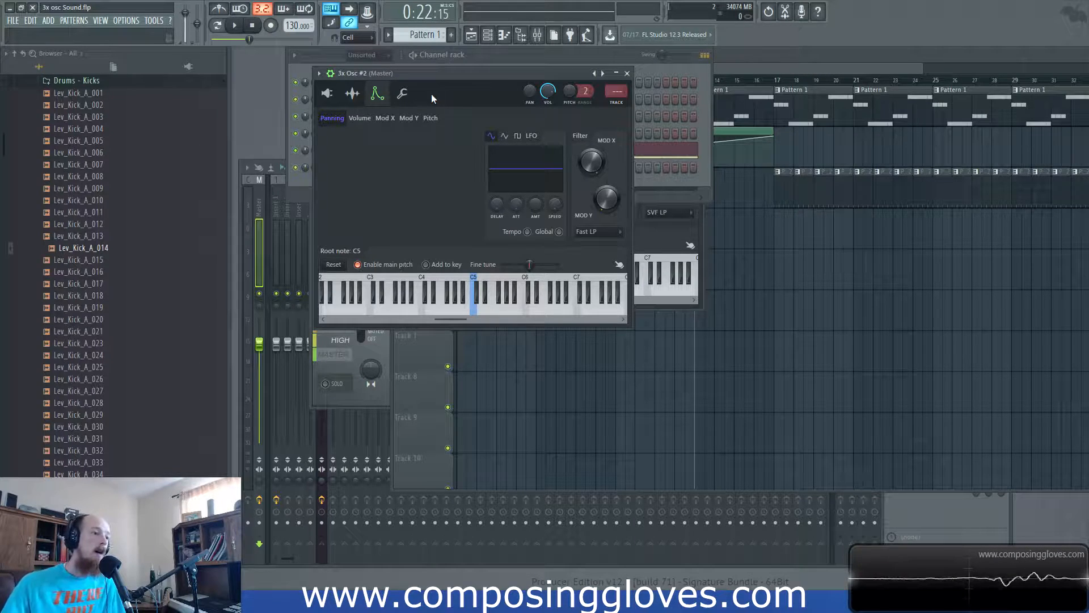
# Try the pulse and sine shapes on the panning LFO, then raise its amount and return it to zero.
pyautogui.click(518, 137)
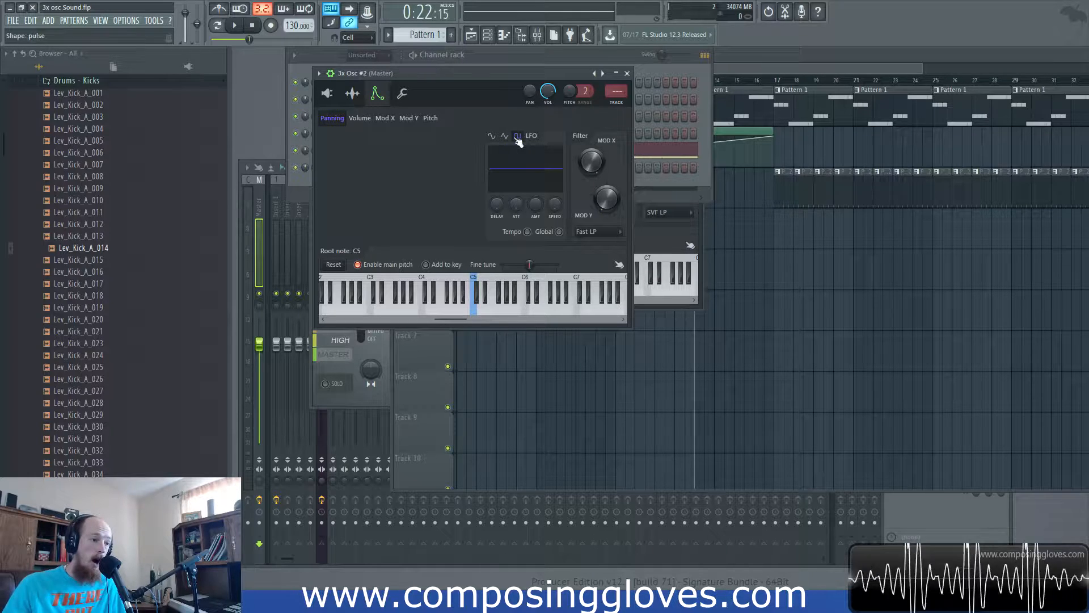
pyautogui.click(491, 136)
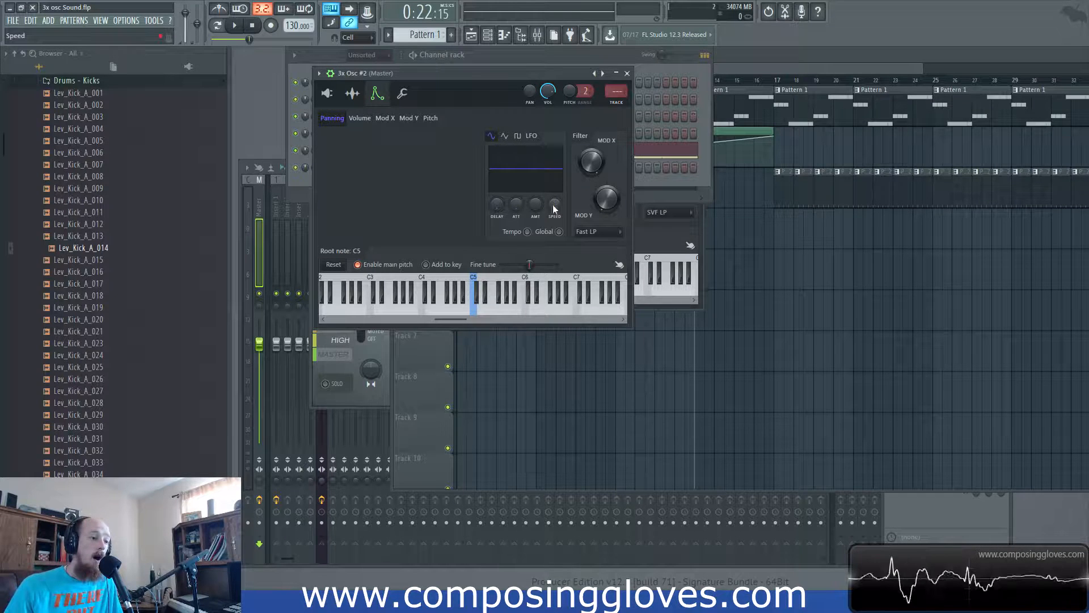
pyautogui.moveTo(534, 204)
pyautogui.mouseDown()
pyautogui.moveTo(535, 187)
pyautogui.moveTo(535, 218)
pyautogui.moveTo(535, 190)
pyautogui.mouseUp()
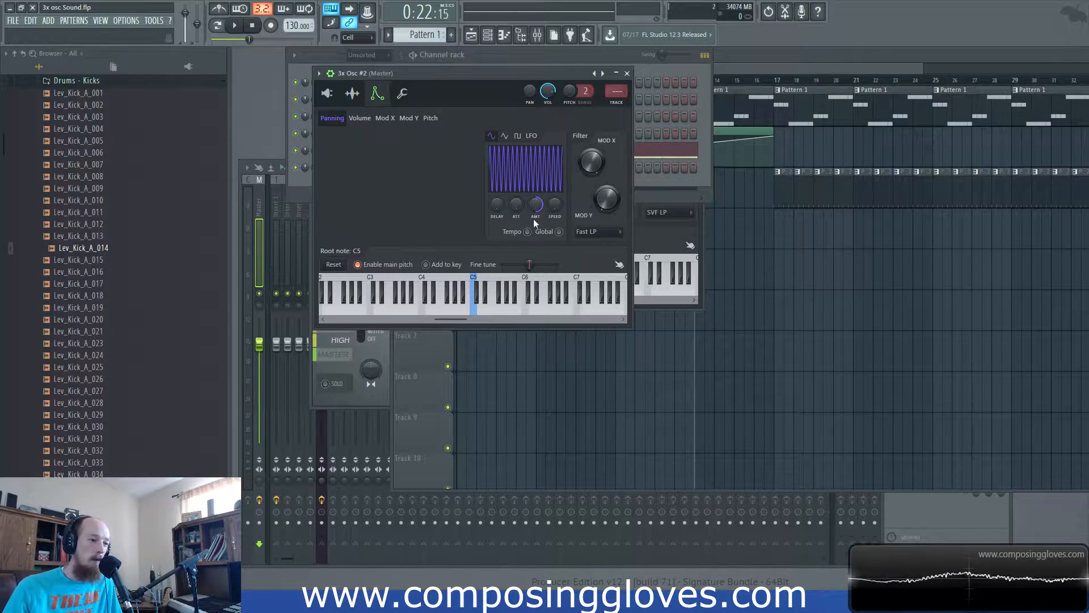
pyautogui.moveTo(535, 204); pyautogui.dragTo(535, 218)
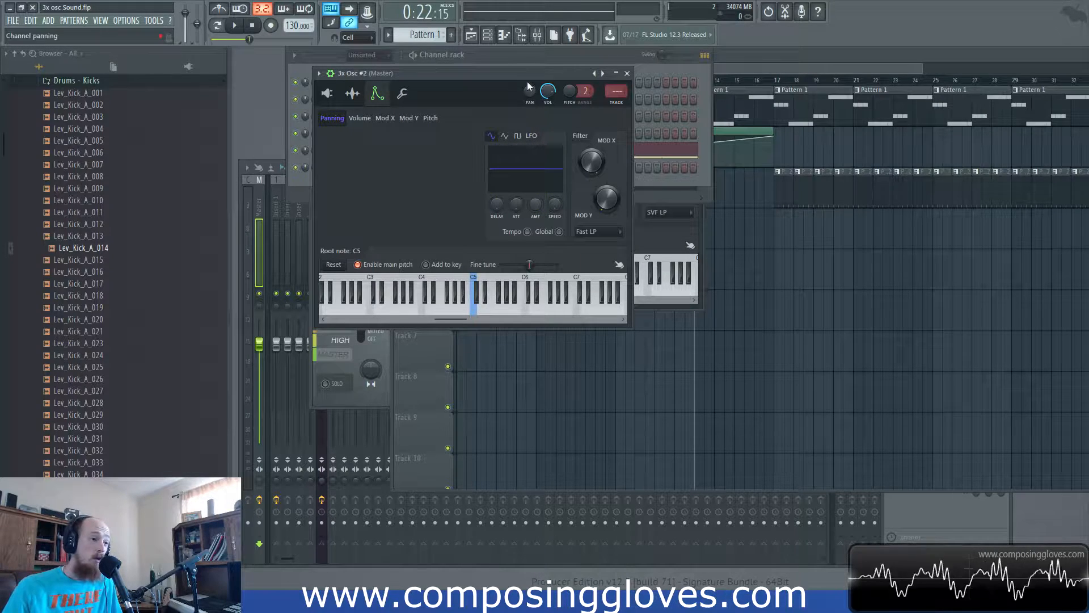
# Bring up the mixer and browse the effects available for slot 1 of the Master track, returning to the 3x Osc without choosing any.
pyautogui.click(537, 35)
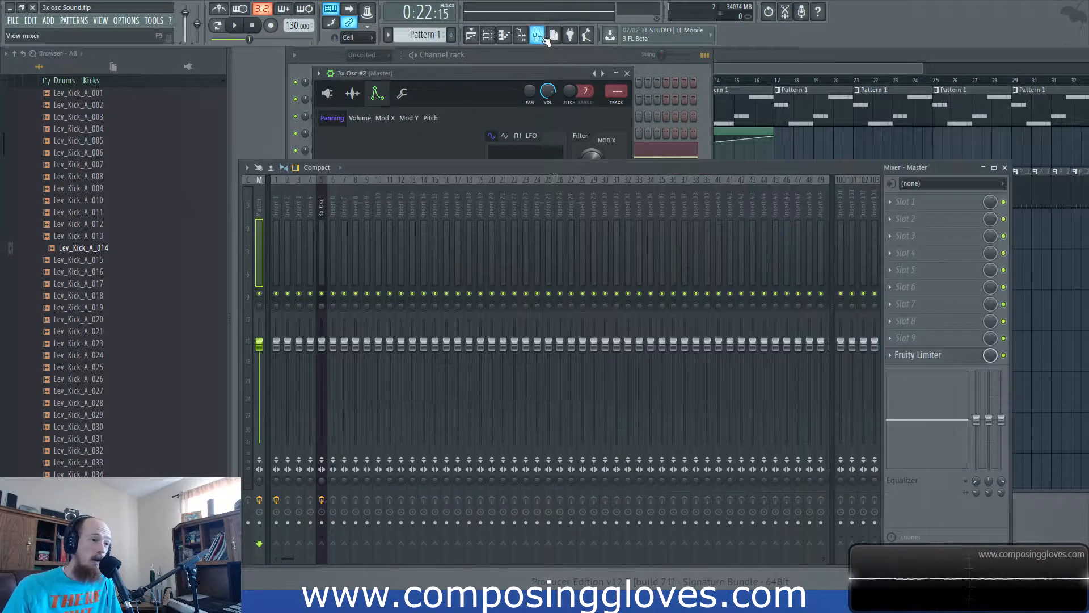
pyautogui.click(904, 203)
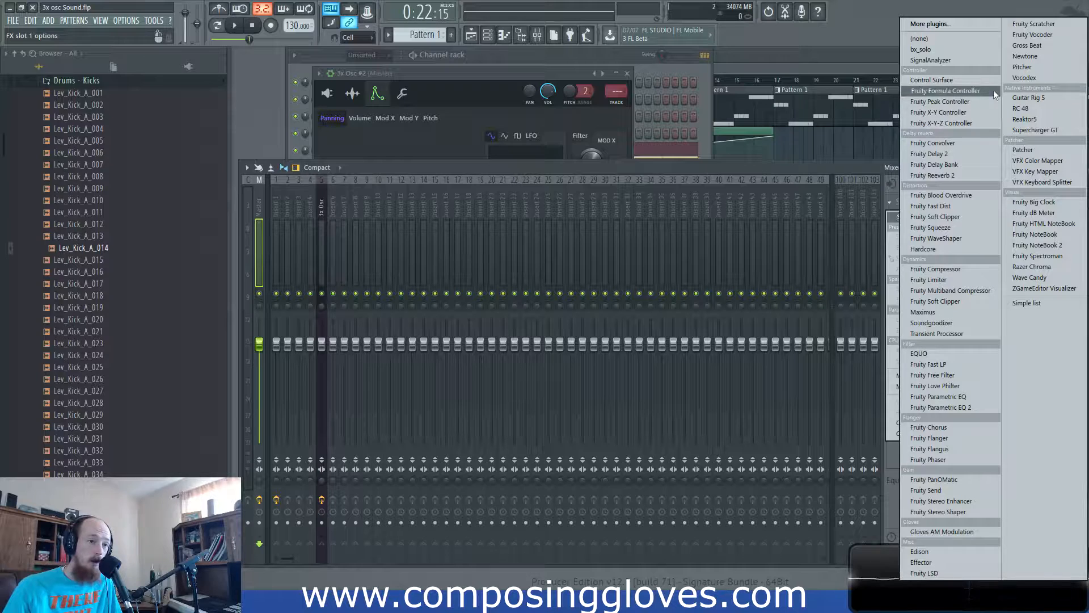
pyautogui.click(520, 70)
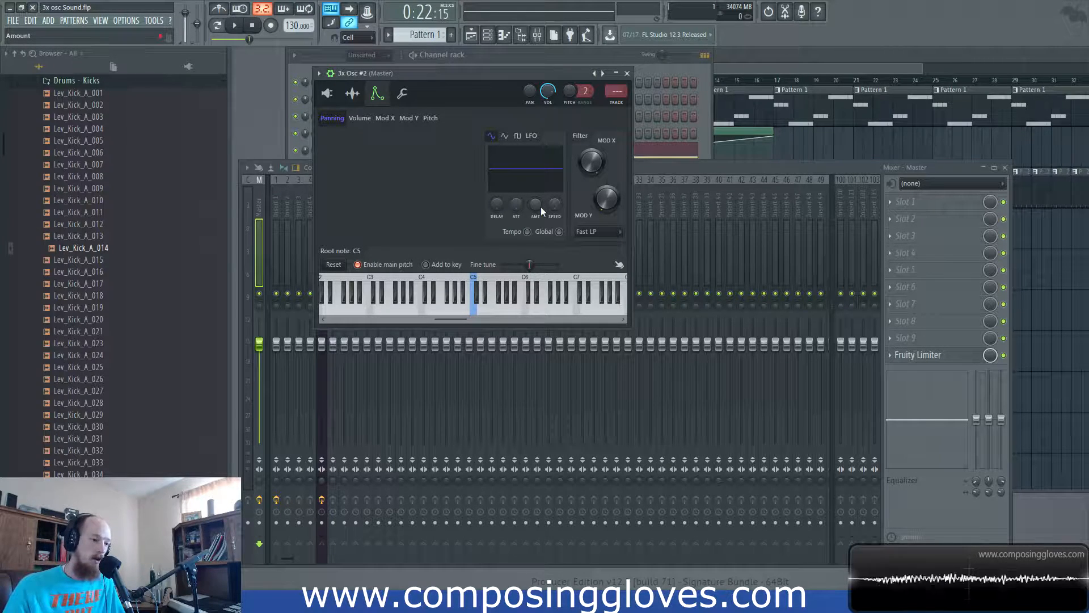
# Raise the panning LFO's amount, set it to the fastest speed, and compare the pulse shape with the sine shape.
pyautogui.moveTo(536, 208)
pyautogui.mouseDown()
pyautogui.moveTo(536, 181)
pyautogui.moveTo(537, 209)
pyautogui.moveTo(554, 184)
pyautogui.moveTo(556, 208)
pyautogui.mouseUp()
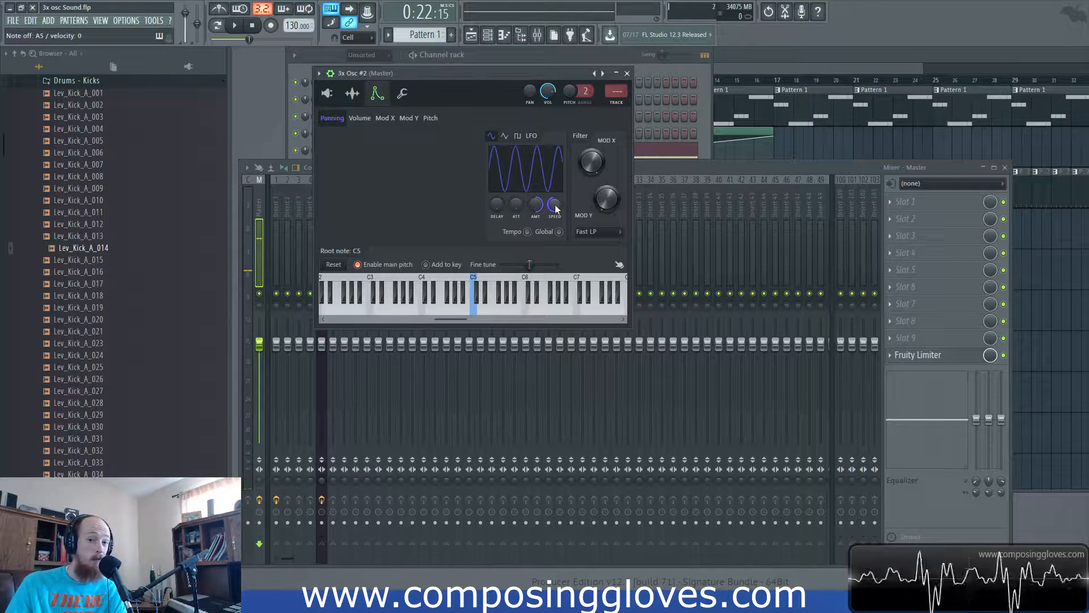
pyautogui.moveTo(555, 209); pyautogui.dragTo(556, 226)
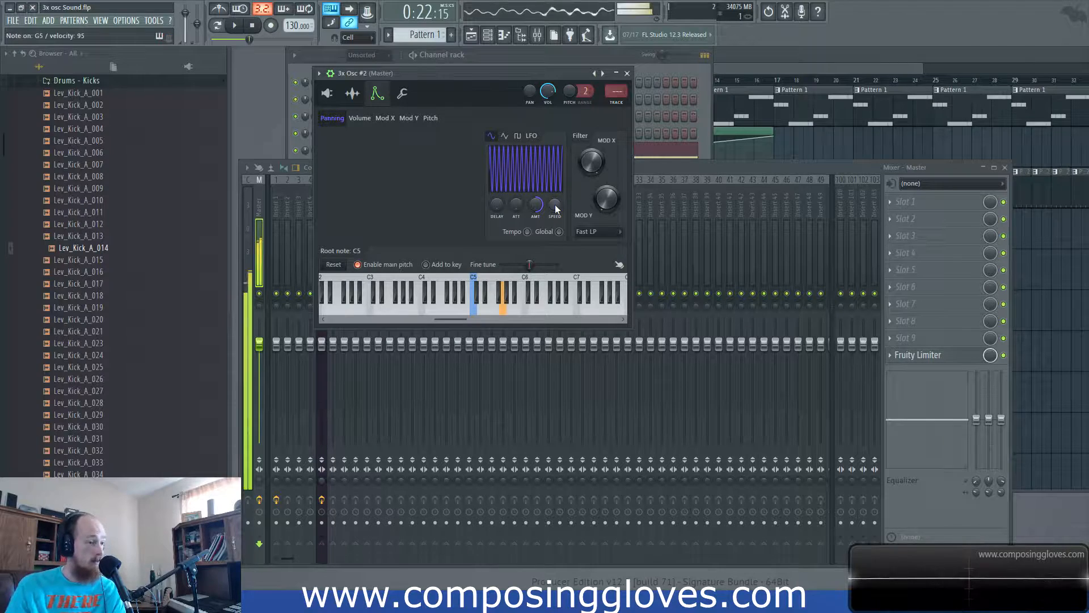
pyautogui.click(519, 138)
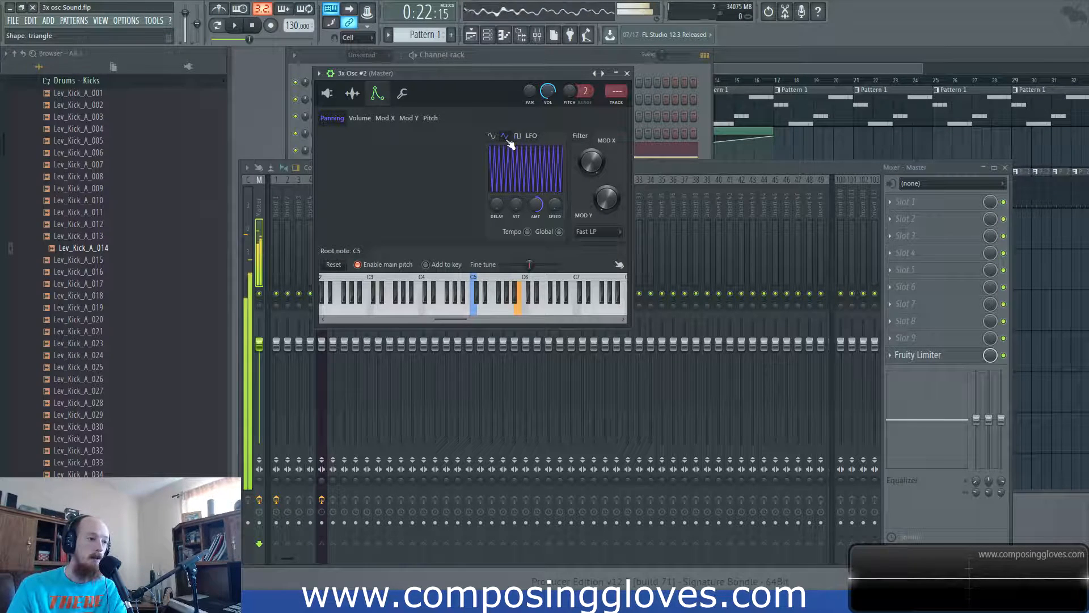
pyautogui.click(491, 138)
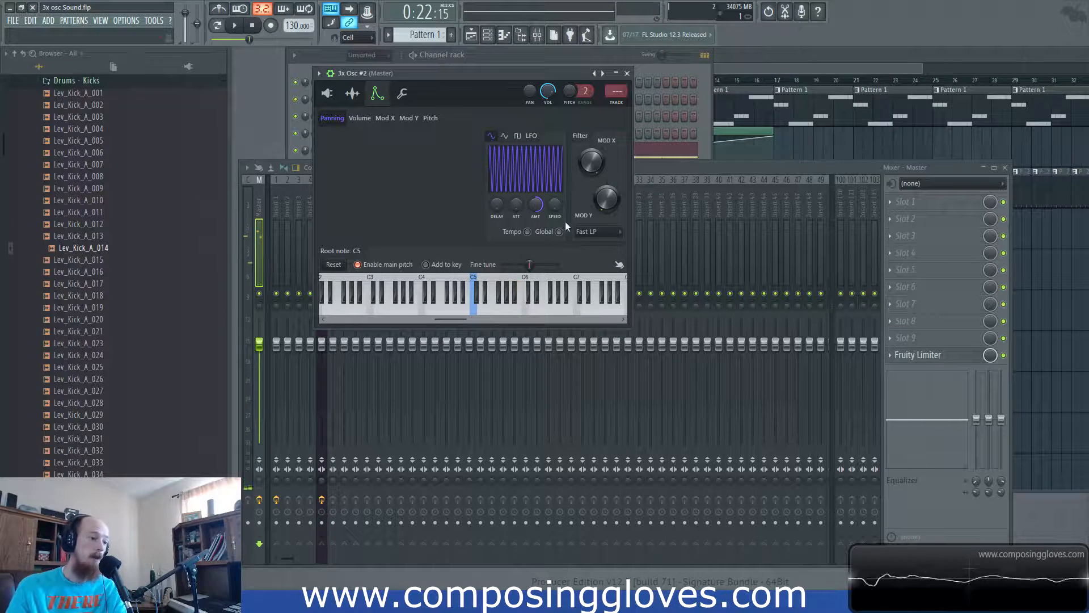
# Slow the panning LFO down and compare its pulse, triangle and sine shapes, ending on the sine.
pyautogui.moveTo(556, 206); pyautogui.dragTo(557, 208)
pyautogui.click(518, 136)
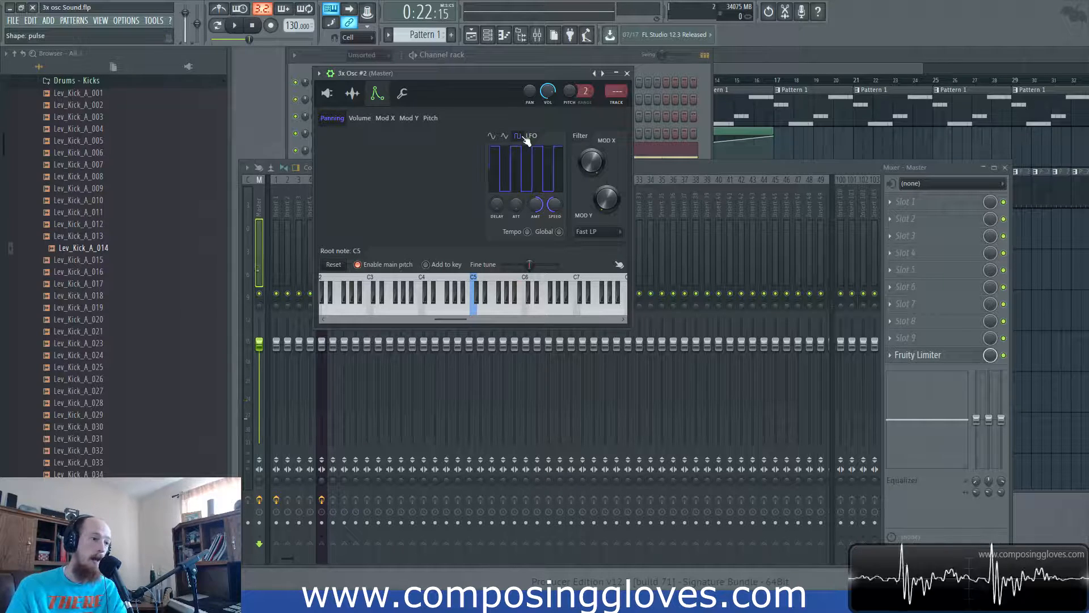
pyautogui.click(505, 137)
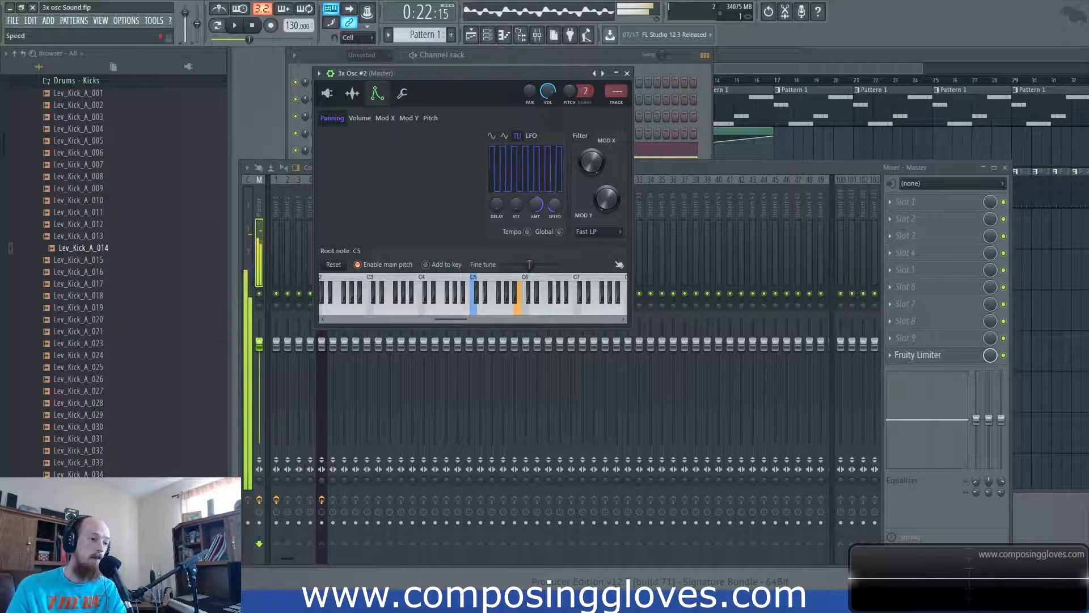
pyautogui.click(491, 136)
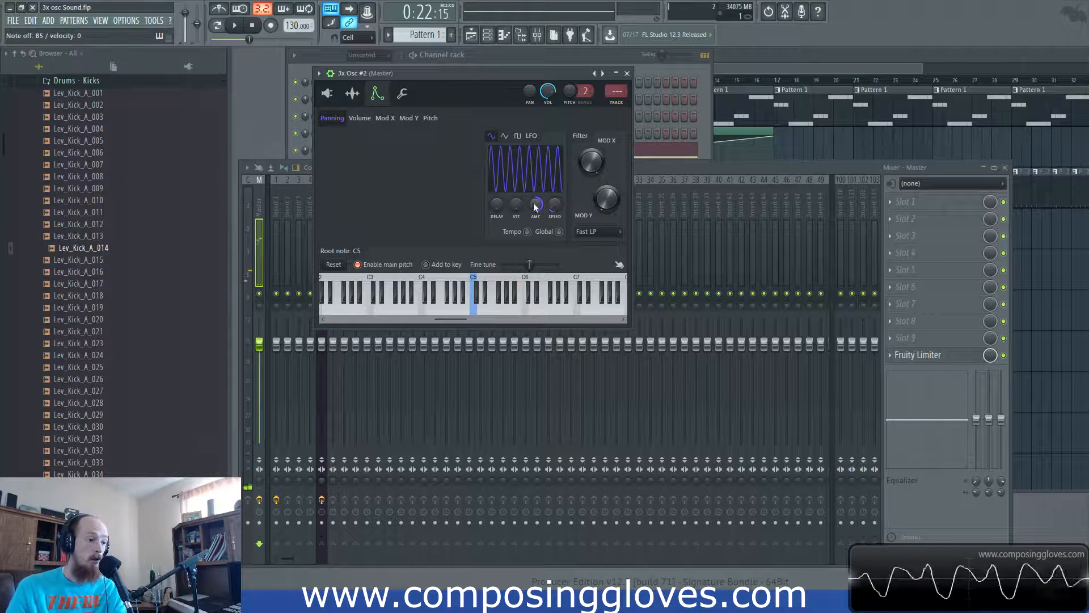
# Try longer and shorter attack times on the panning LFO, and lower its amount for a subtler sweep.
pyautogui.moveTo(515, 205); pyautogui.dragTo(516, 196)
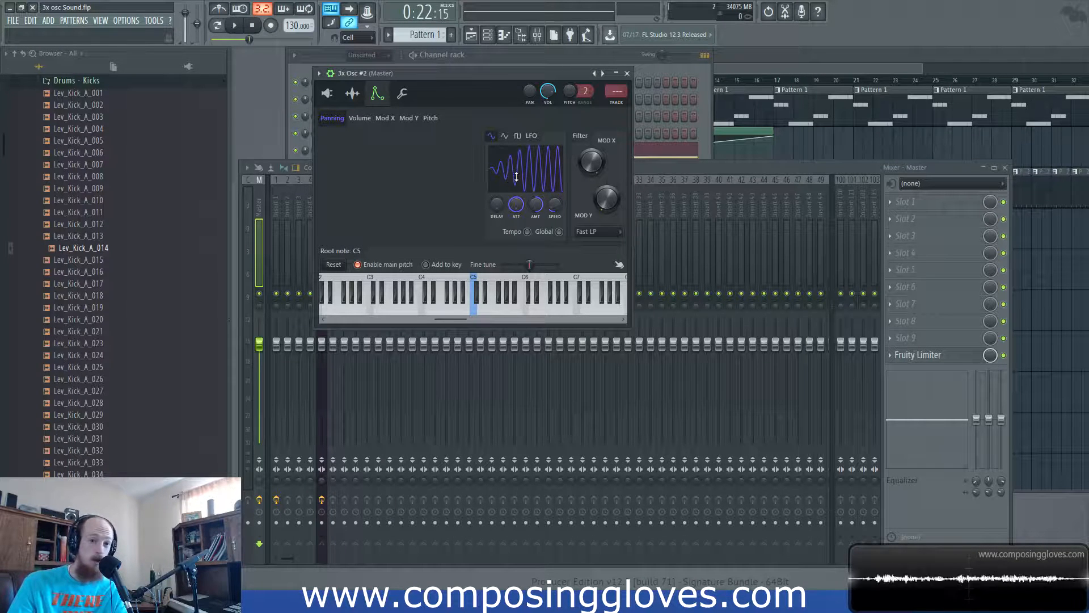
pyautogui.moveTo(516, 206); pyautogui.dragTo(516, 215)
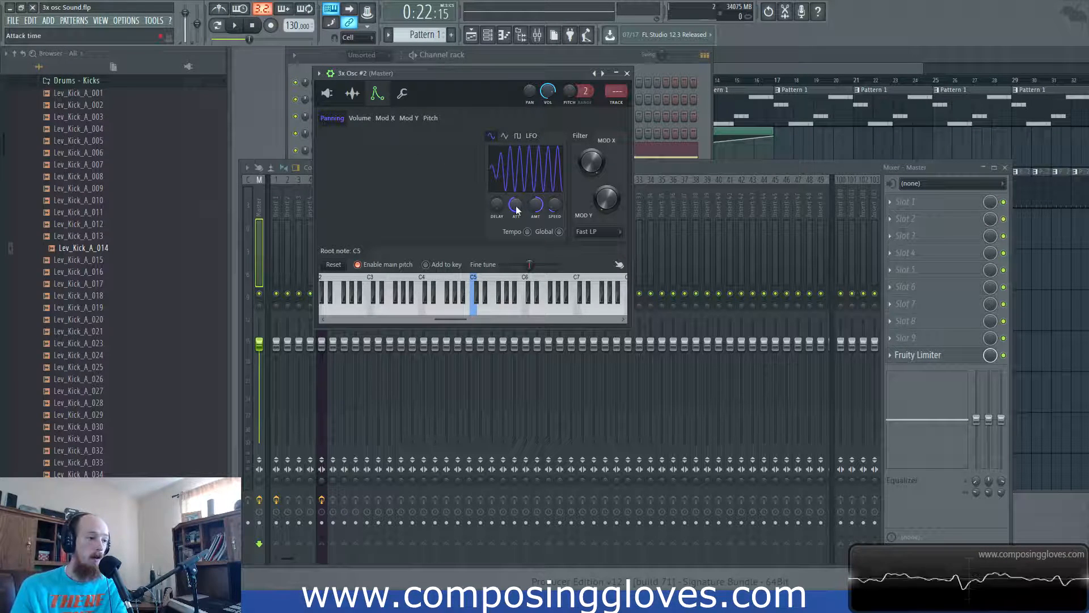
pyautogui.moveTo(516, 205); pyautogui.dragTo(535, 213)
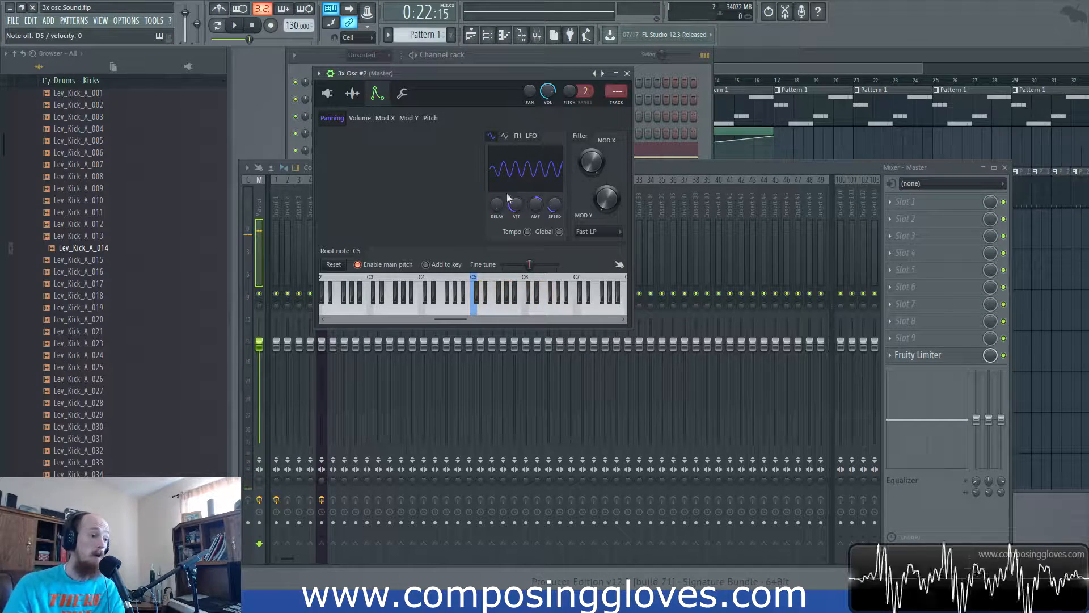
# Try a delay on the panning LFO, return its delay and attack to zero, and raise its amount again.
pyautogui.moveTo(497, 204); pyautogui.dragTo(497, 177)
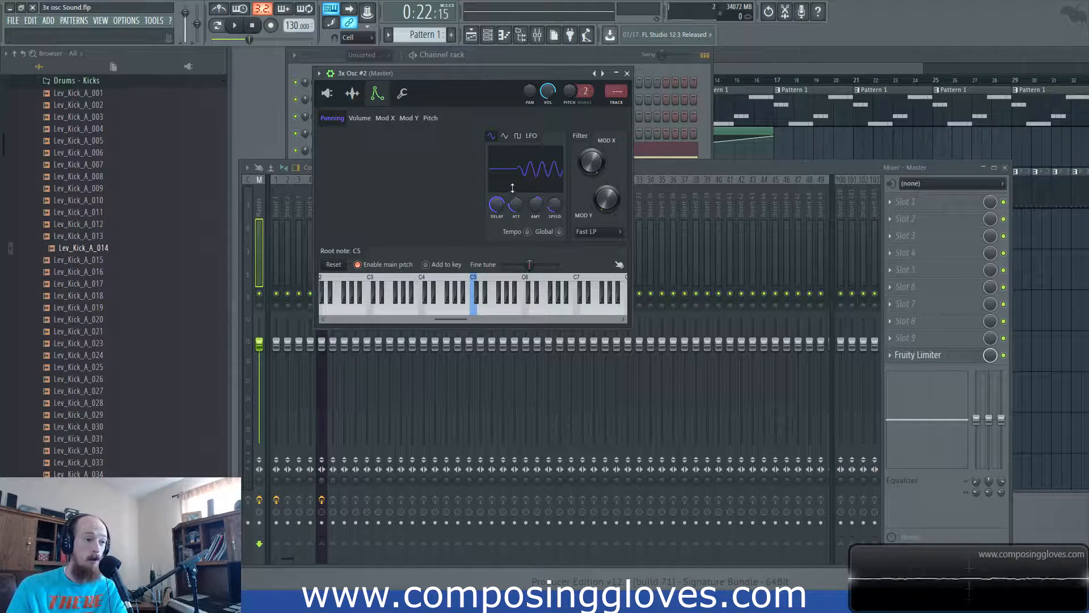
pyautogui.moveTo(514, 186); pyautogui.dragTo(499, 209)
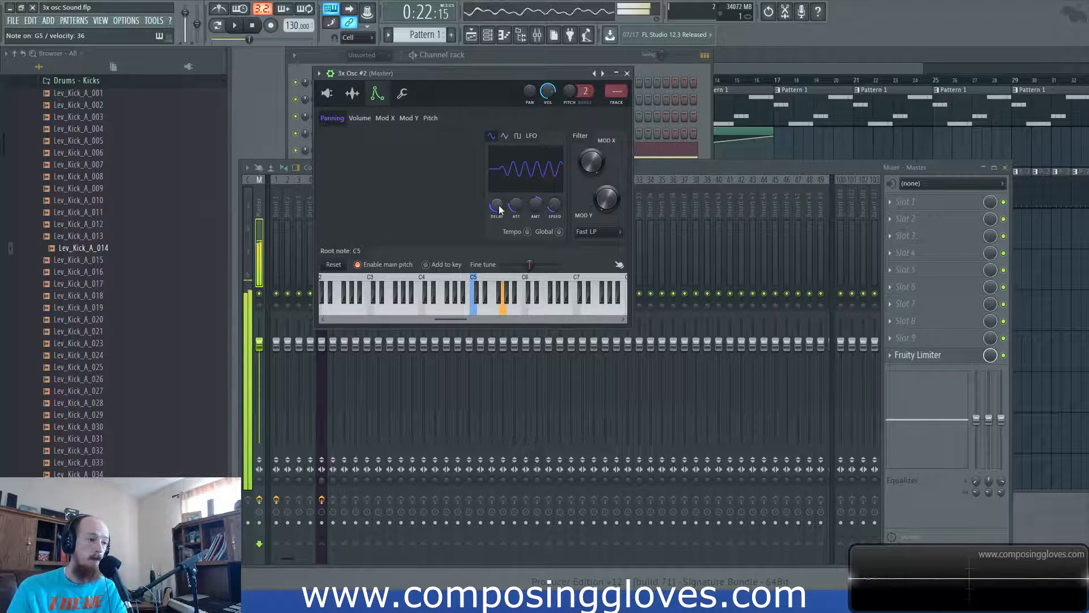
pyautogui.moveTo(499, 209); pyautogui.dragTo(496, 214)
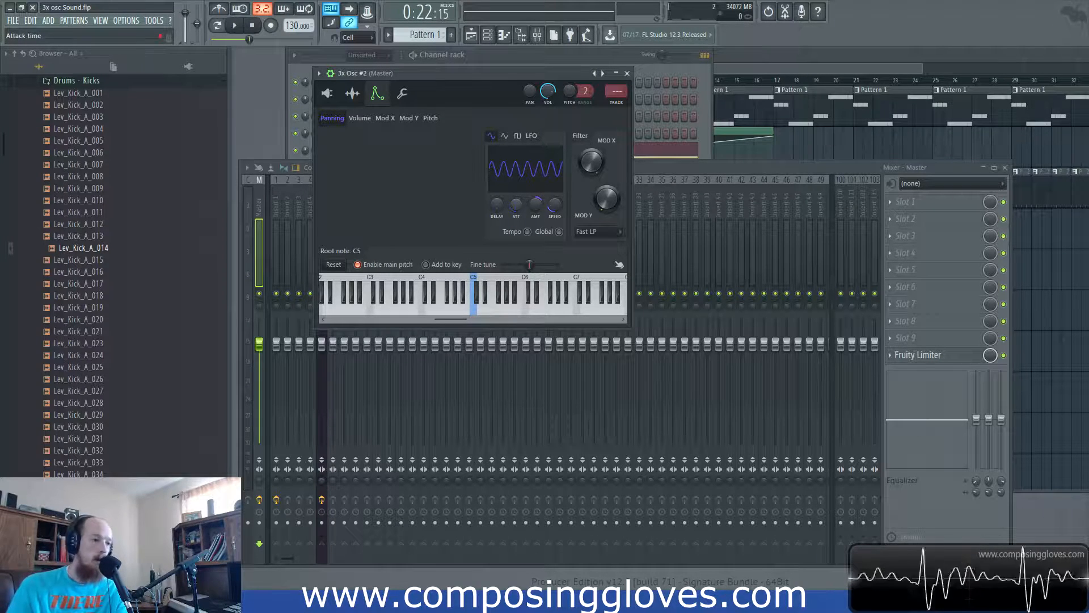
pyautogui.moveTo(540, 205); pyautogui.dragTo(539, 200)
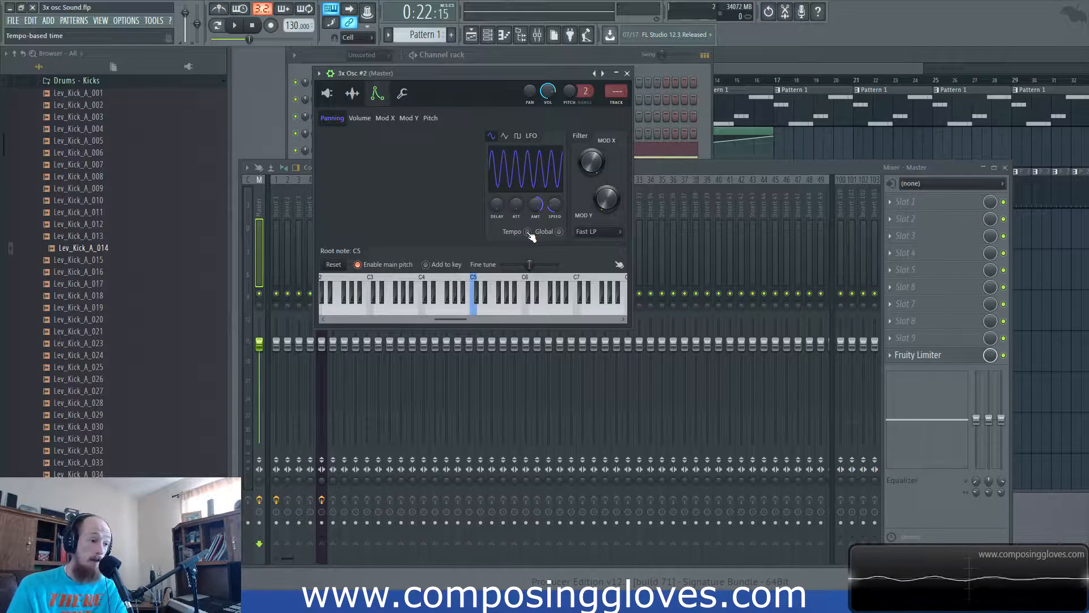
# Test the panning LFO without tempo sync at project tempos of 10 BPM and 371 BPM, restretching all channels each time.
pyautogui.moveTo(299, 25)
pyautogui.mouseDown()
pyautogui.moveTo(299, 42)
pyautogui.moveTo(292, 25)
pyautogui.mouseUp()
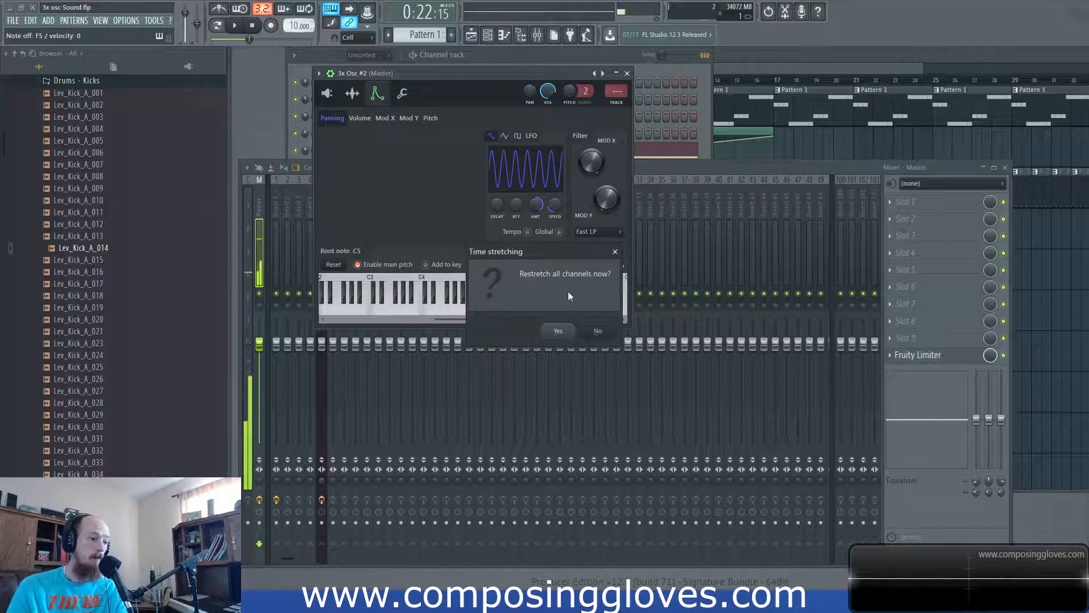
pyautogui.click(558, 331)
pyautogui.moveTo(299, 25)
pyautogui.mouseDown()
pyautogui.moveTo(298, 12)
pyautogui.moveTo(294, 31)
pyautogui.mouseUp()
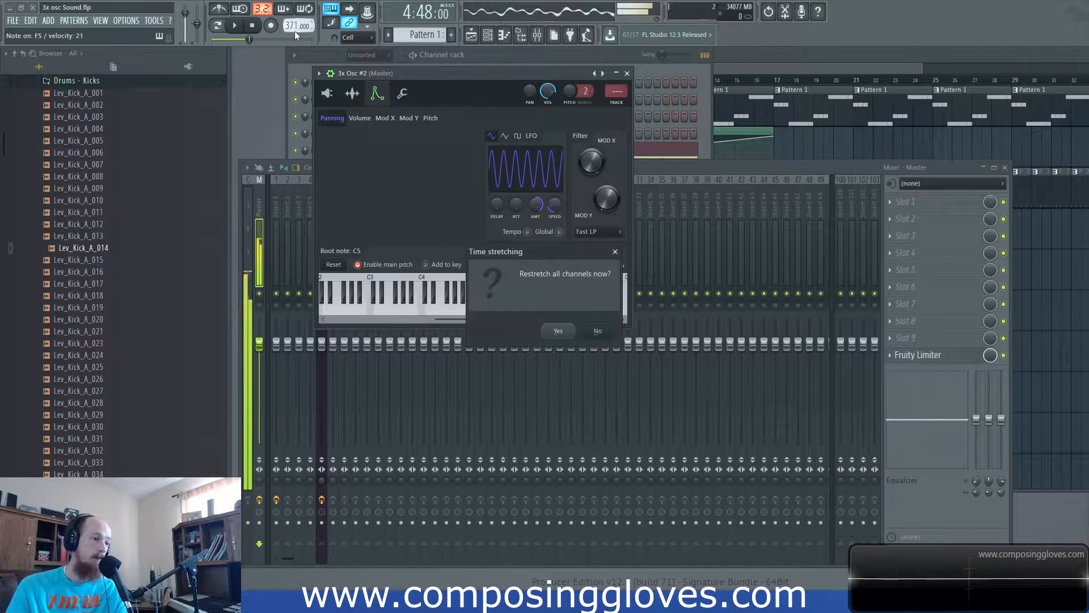
pyautogui.click(560, 331)
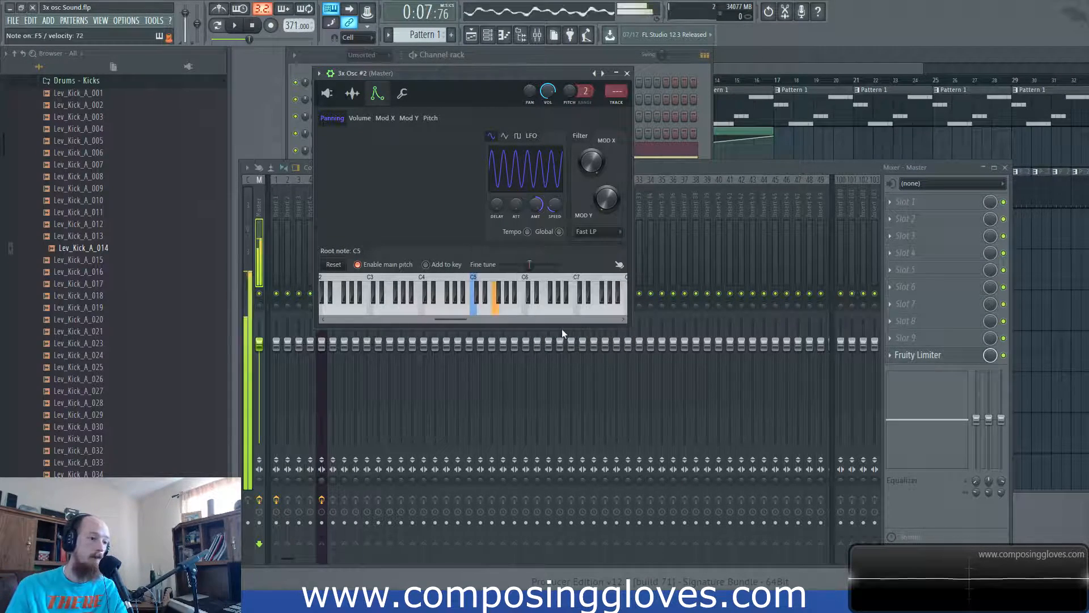
# Make the panning LFO tempo-based, test it at 176 BPM, and set the project tempo to 127 BPM, restretching all channels.
pyautogui.click(527, 231)
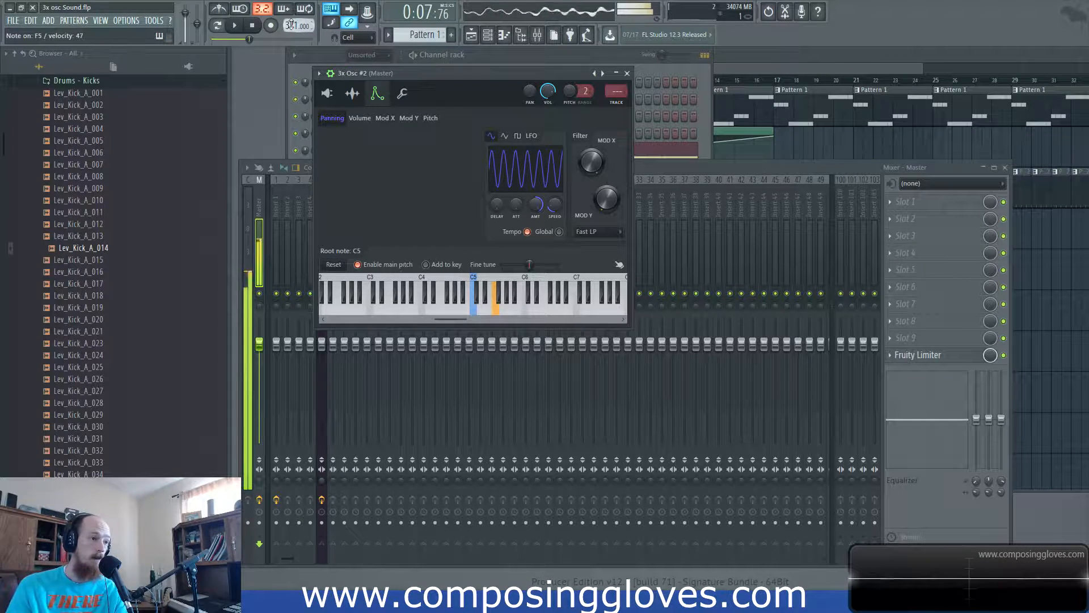
pyautogui.moveTo(291, 25); pyautogui.dragTo(293, 28)
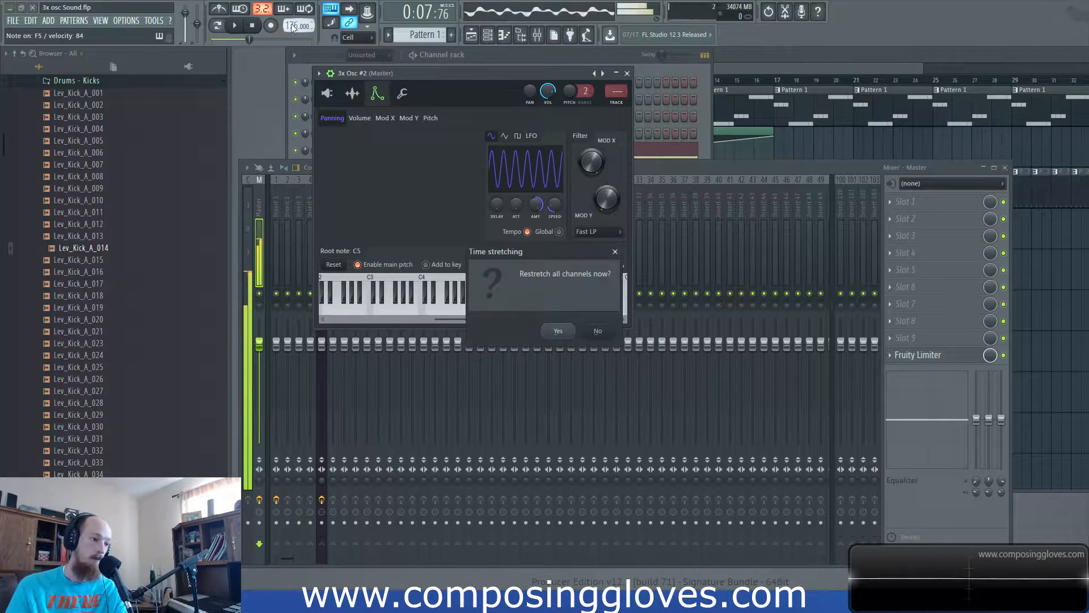
pyautogui.click(558, 330)
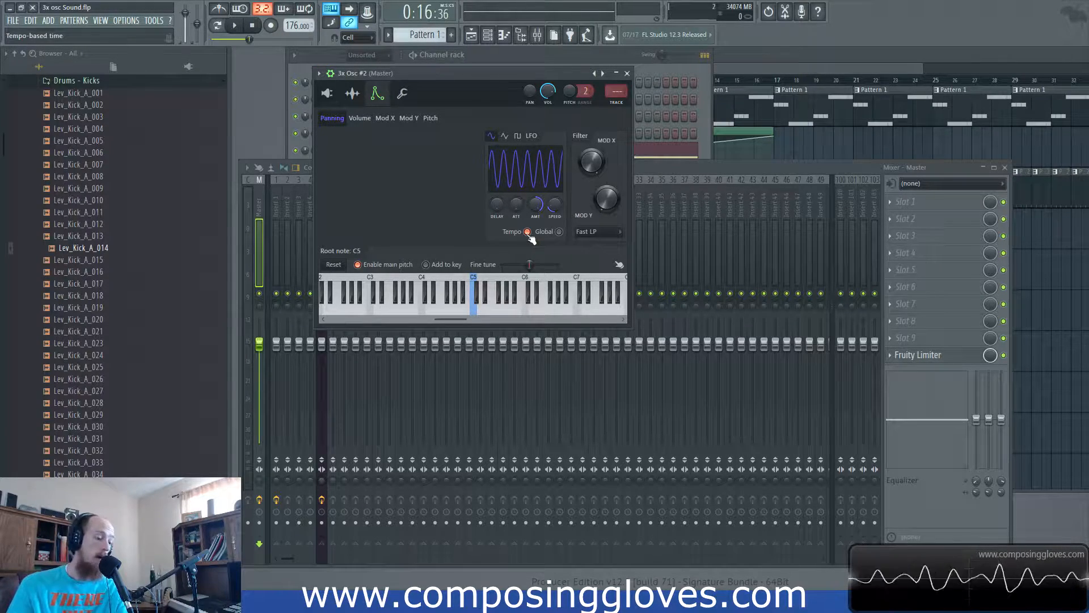
pyautogui.moveTo(299, 25); pyautogui.dragTo(299, 59)
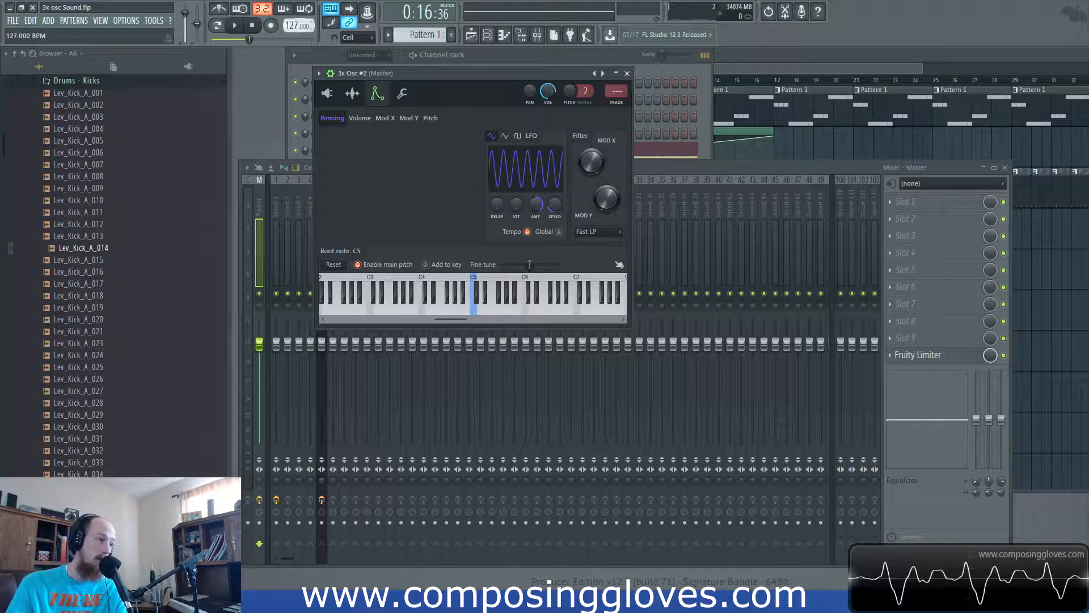
pyautogui.click(557, 328)
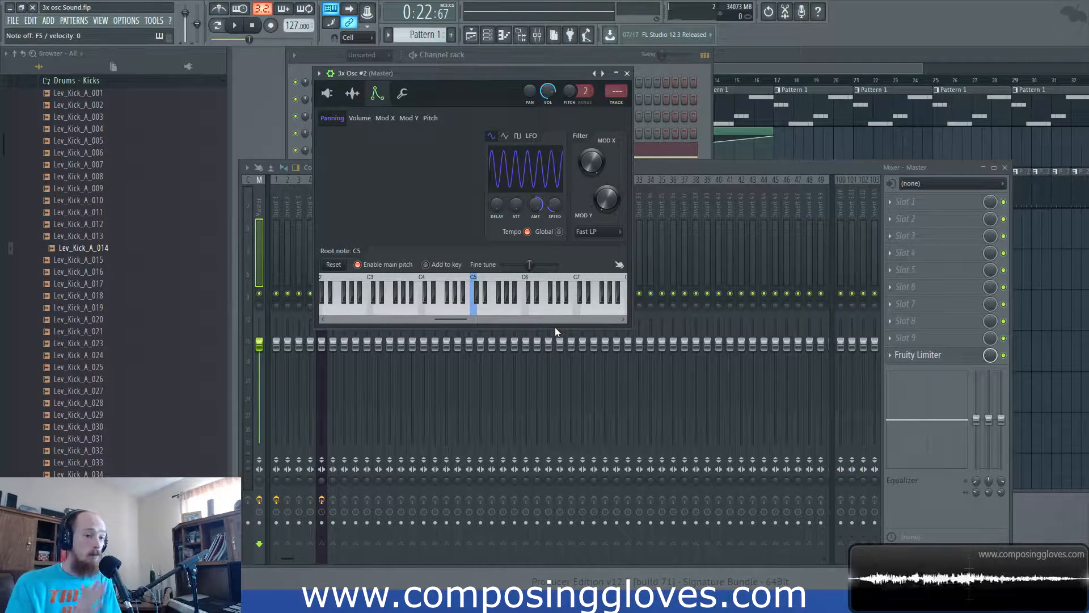
# Play single and overlapping notes to hear the tempo-based panning LFO with Global mode off.
pyautogui.press('b')
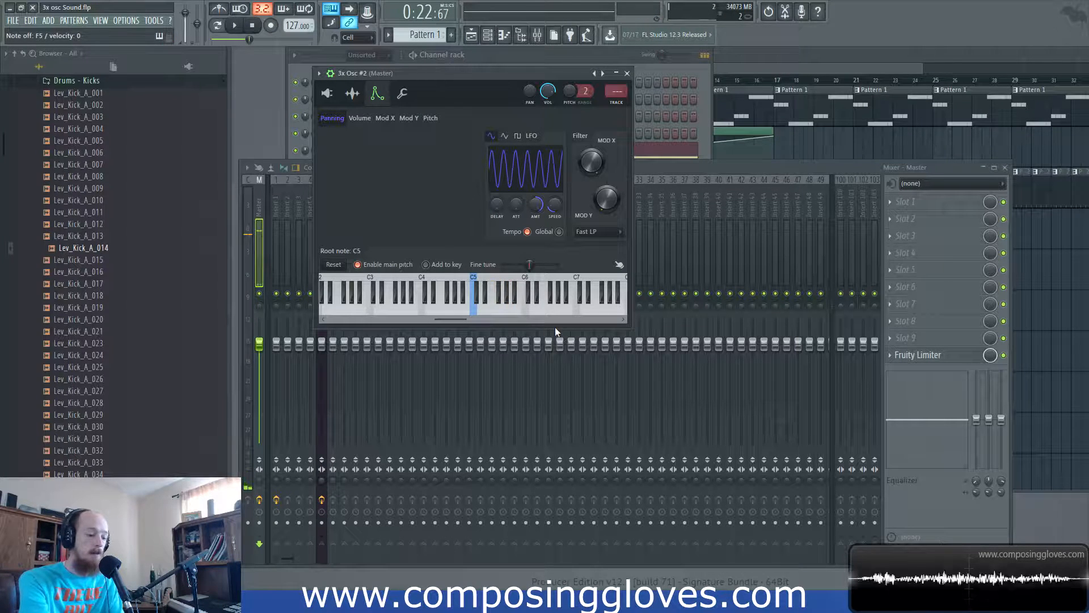
pyautogui.press('v')
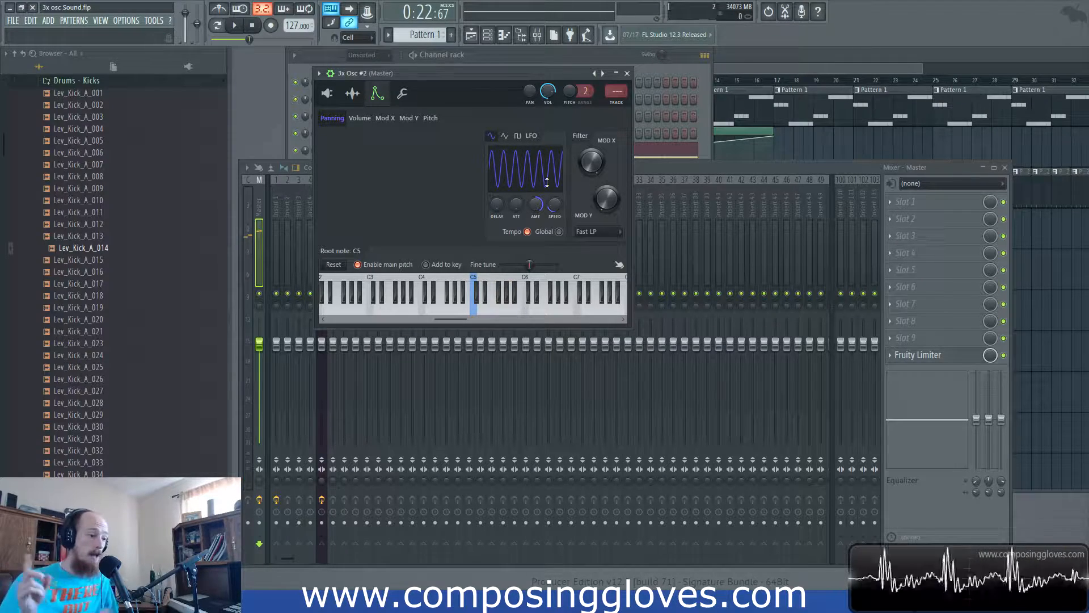
pyautogui.press('v')
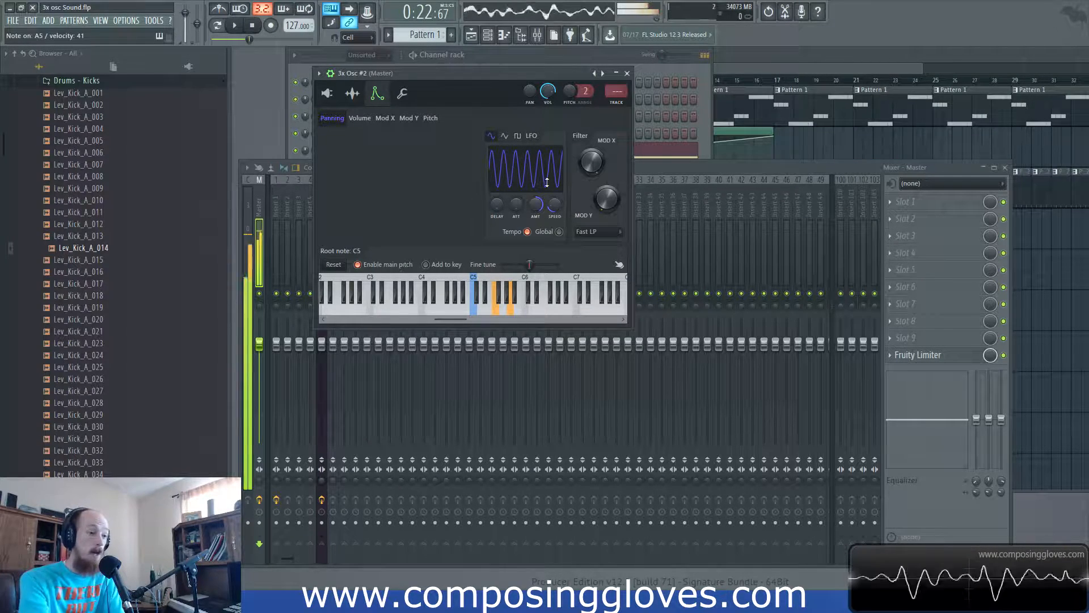
pyautogui.press('v')
pyautogui.press('n')
pyautogui.press('m')
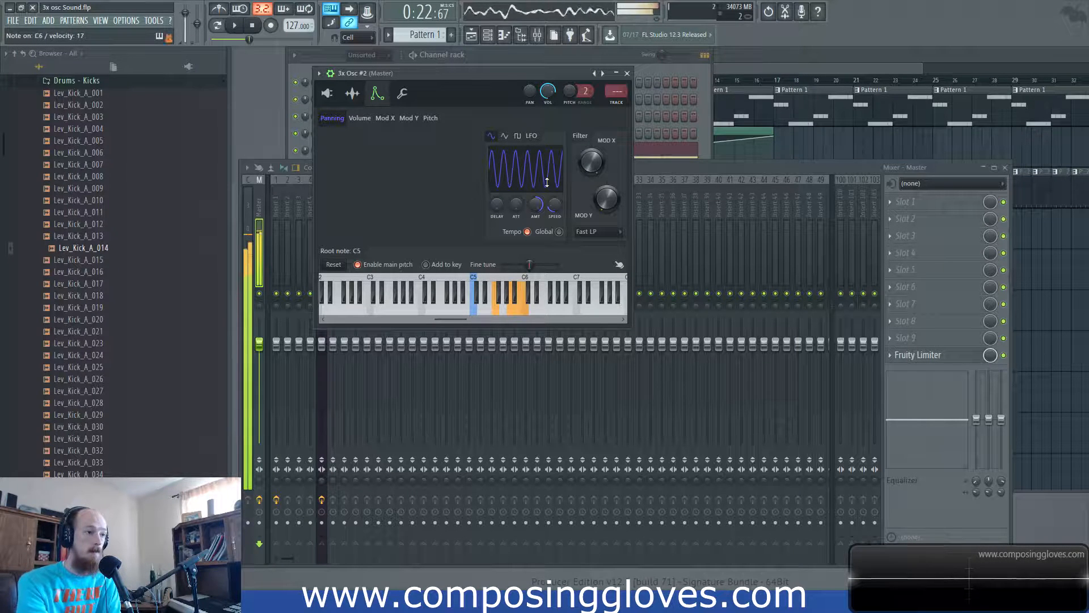
pyautogui.press('b')
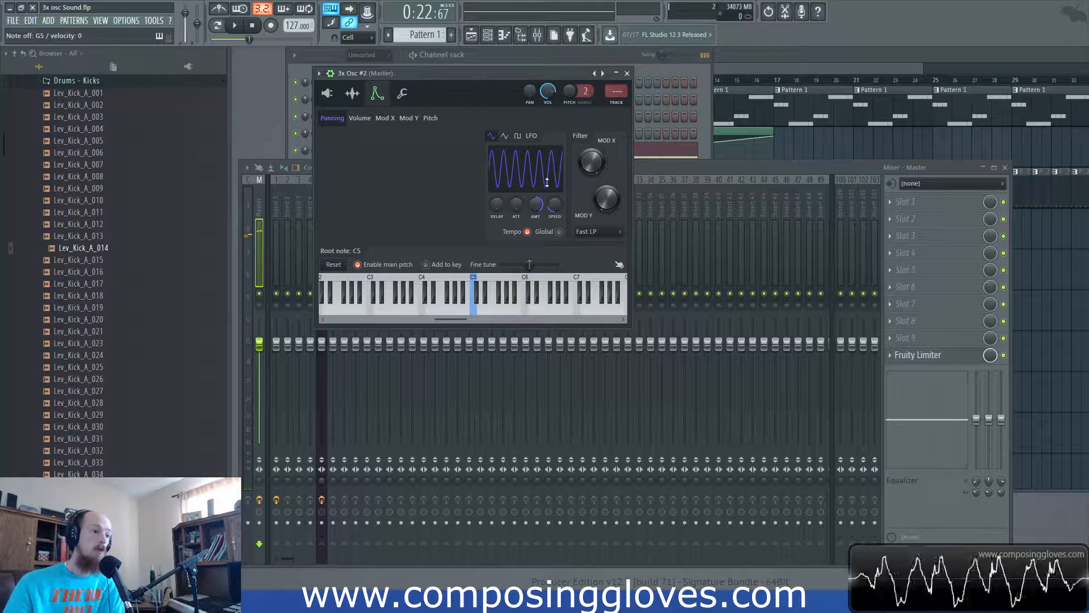
# Try Global mode on the panning LFO, switch it off again, and turn off the LFO's tempo-based time.
pyautogui.click(558, 232)
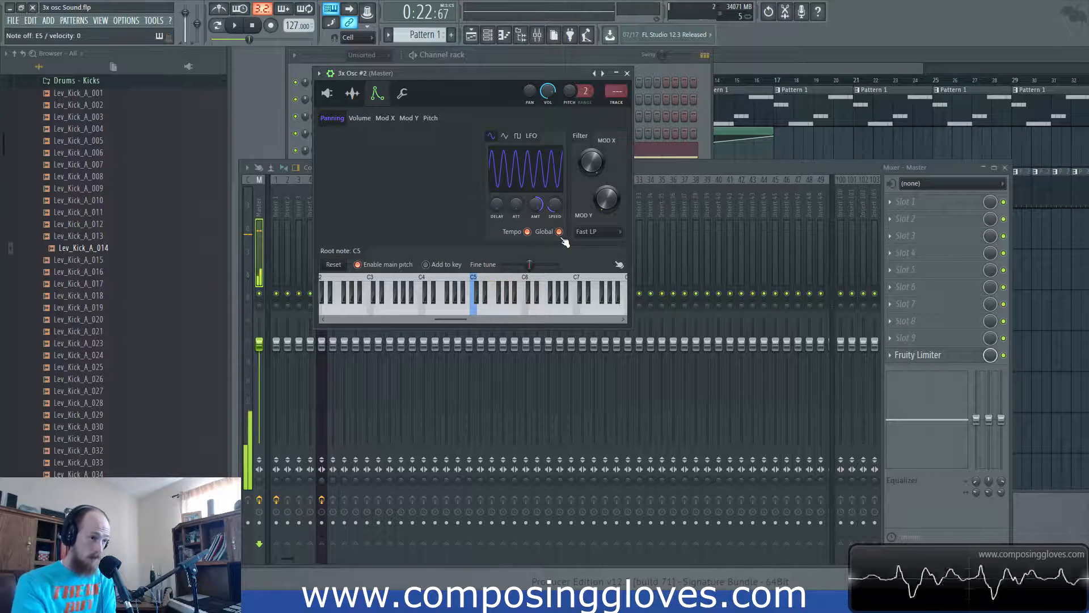
pyautogui.click(558, 232)
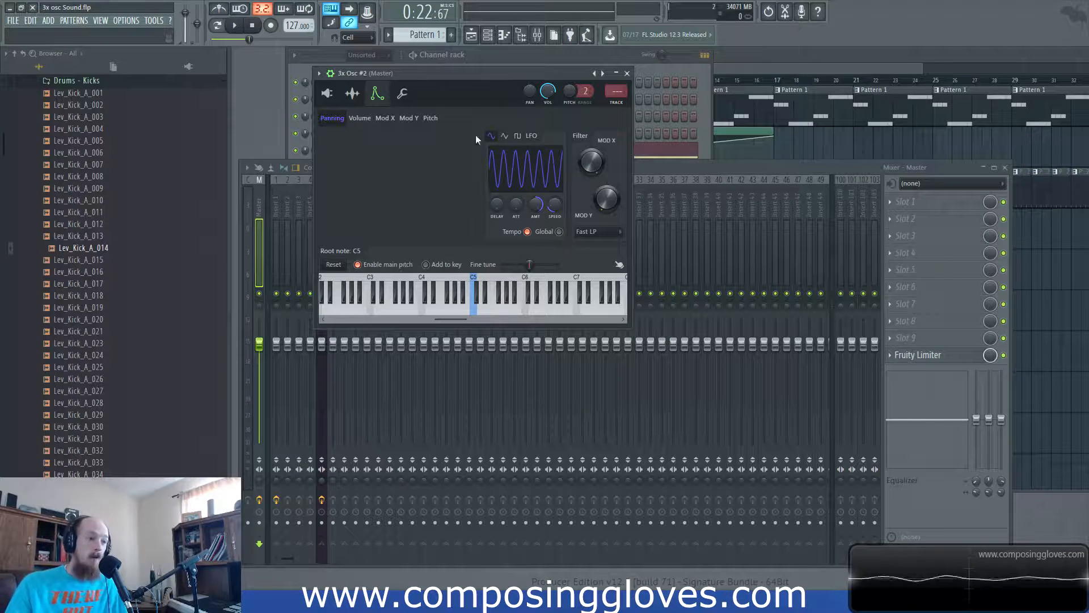
pyautogui.click(528, 232)
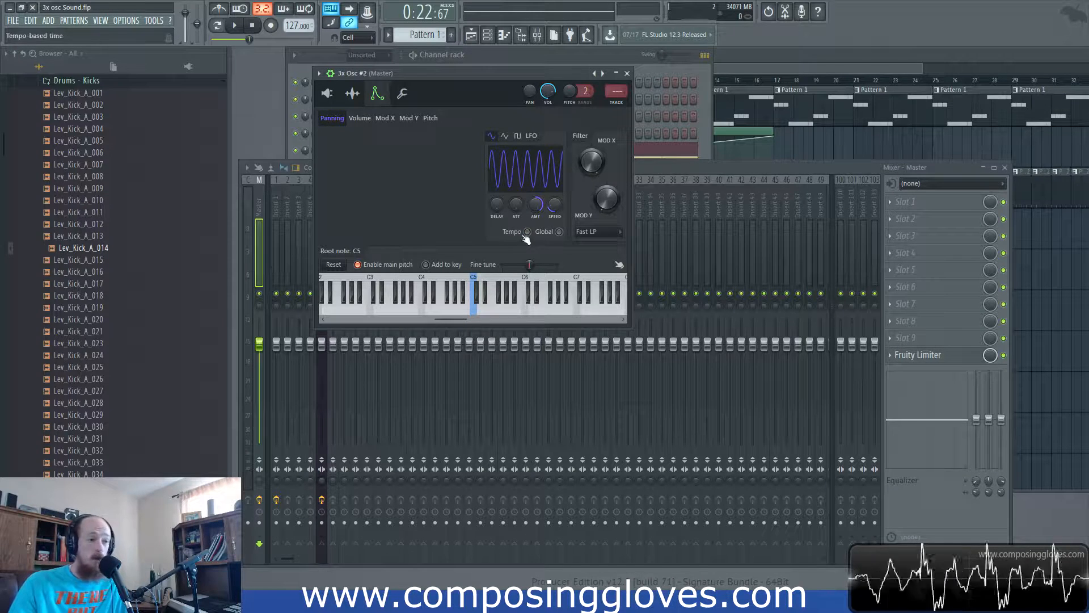
# Enable the volume envelope and try a shorter and a longer attack time on it.
pyautogui.click(386, 118)
pyautogui.click(360, 118)
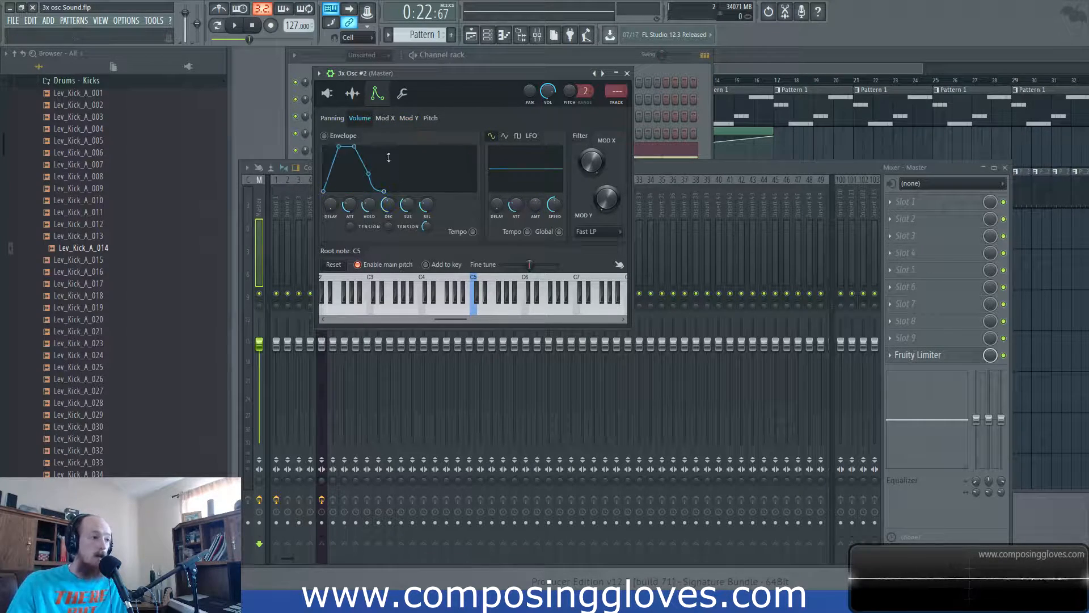
pyautogui.click(324, 135)
pyautogui.moveTo(349, 204); pyautogui.dragTo(350, 211)
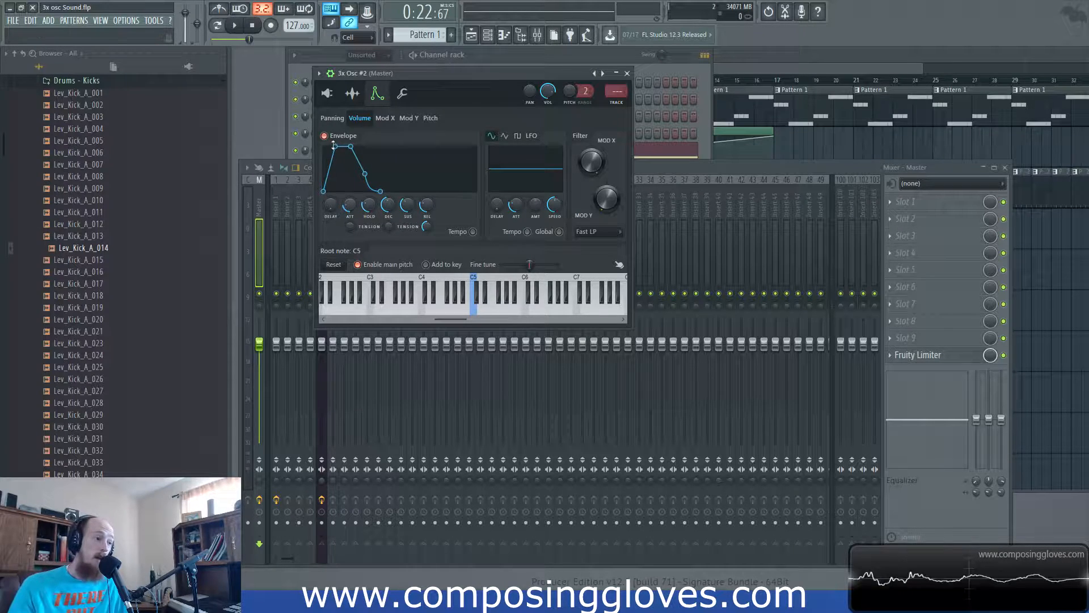
pyautogui.moveTo(349, 207); pyautogui.dragTo(349, 202)
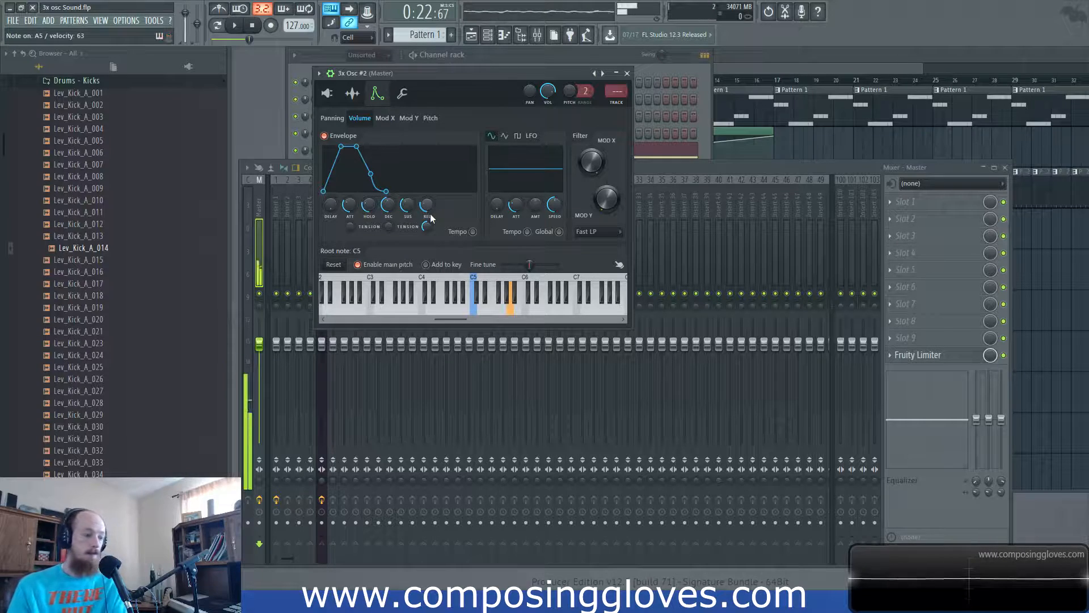
# Lower the panning LFO's amount to zero and play a test note.
pyautogui.click(332, 118)
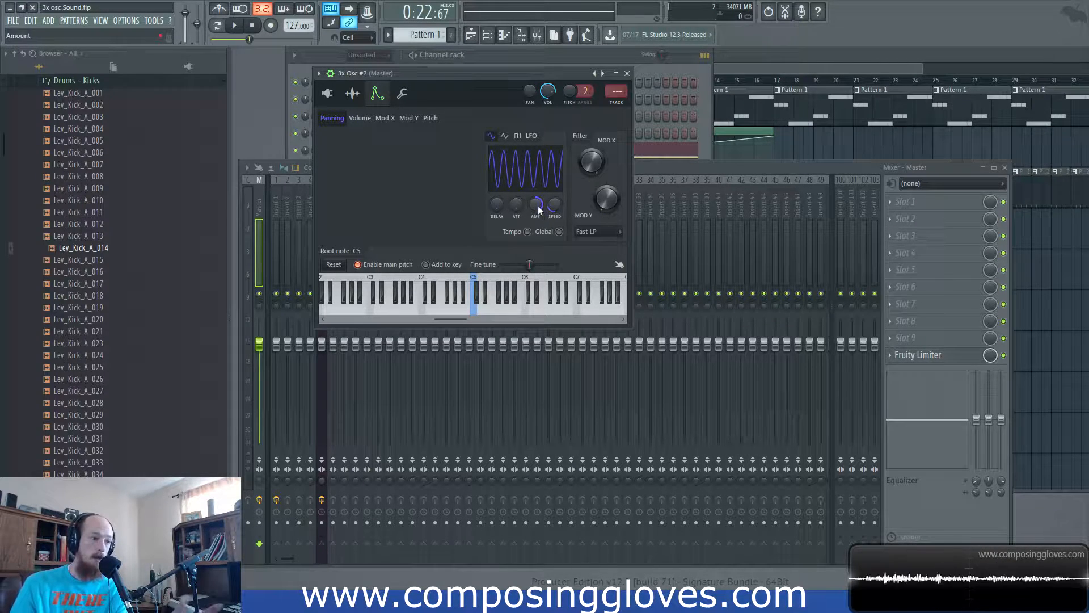
pyautogui.moveTo(535, 204); pyautogui.dragTo(535, 232)
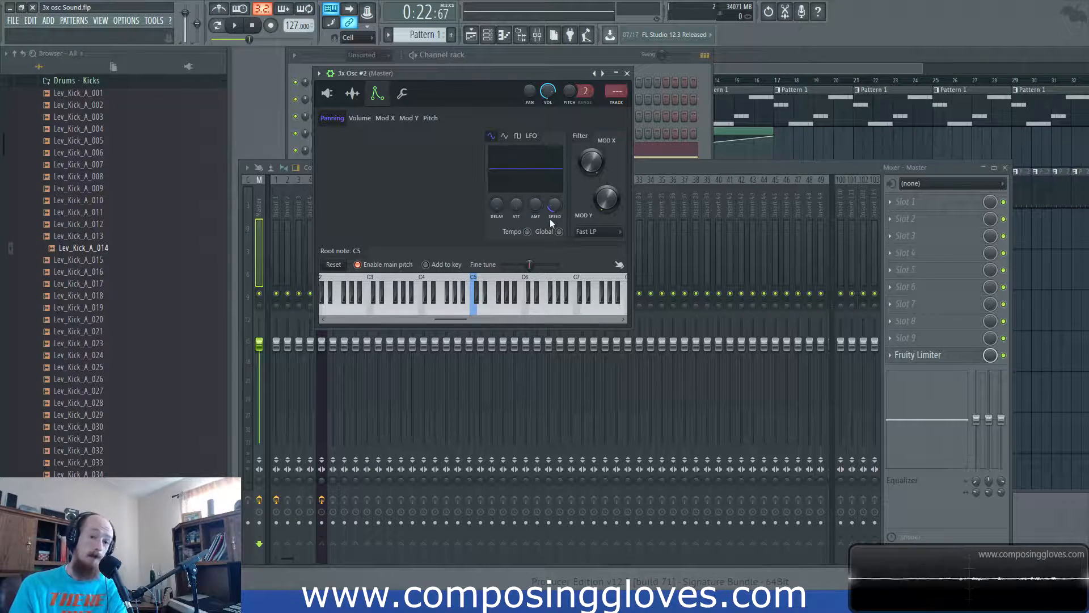
pyautogui.press('n')
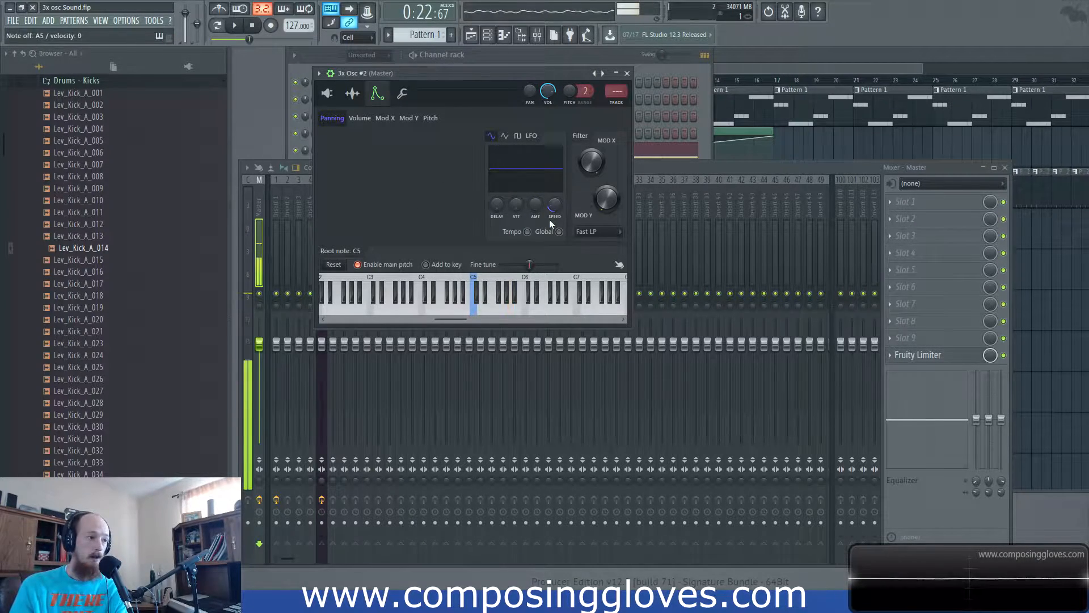
# Shorten the volume envelope's attack slightly, try a delay before it, and return the delay to zero.
pyautogui.click(359, 117)
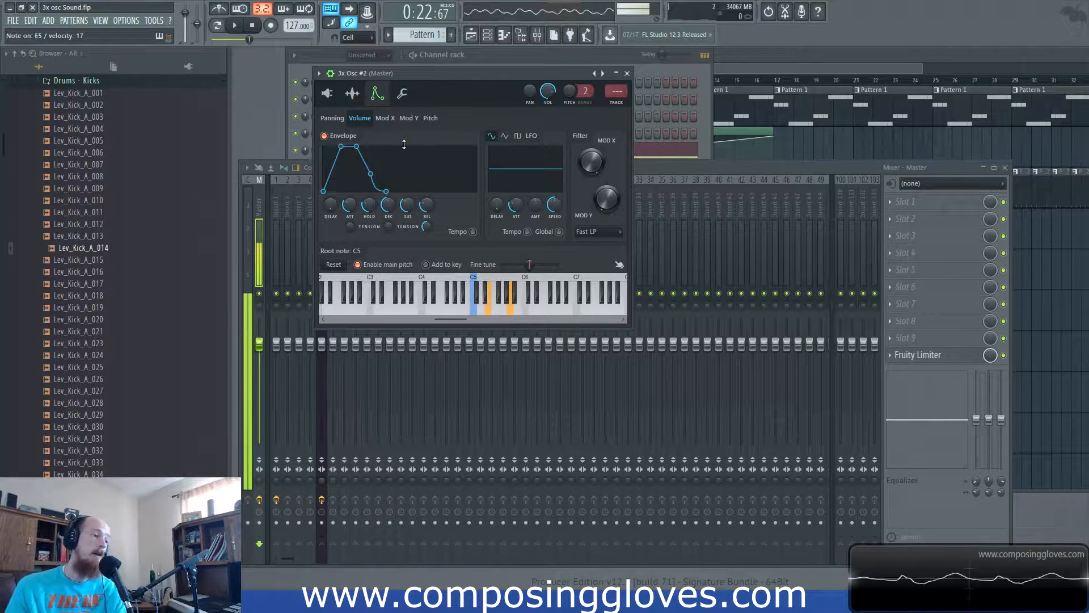
pyautogui.moveTo(347, 202); pyautogui.dragTo(344, 233)
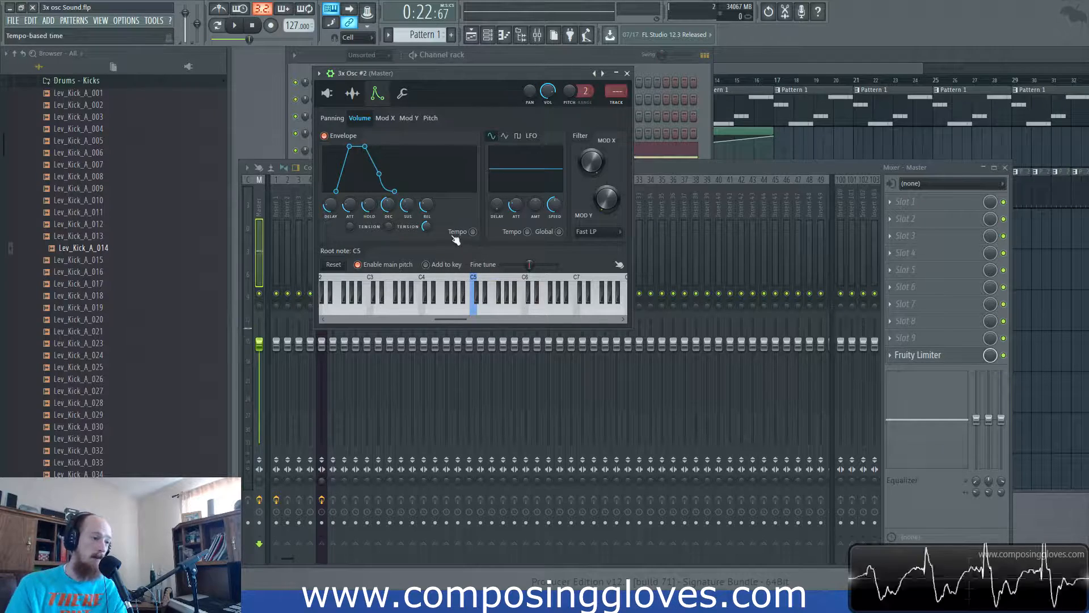
pyautogui.moveTo(330, 205); pyautogui.dragTo(330, 213)
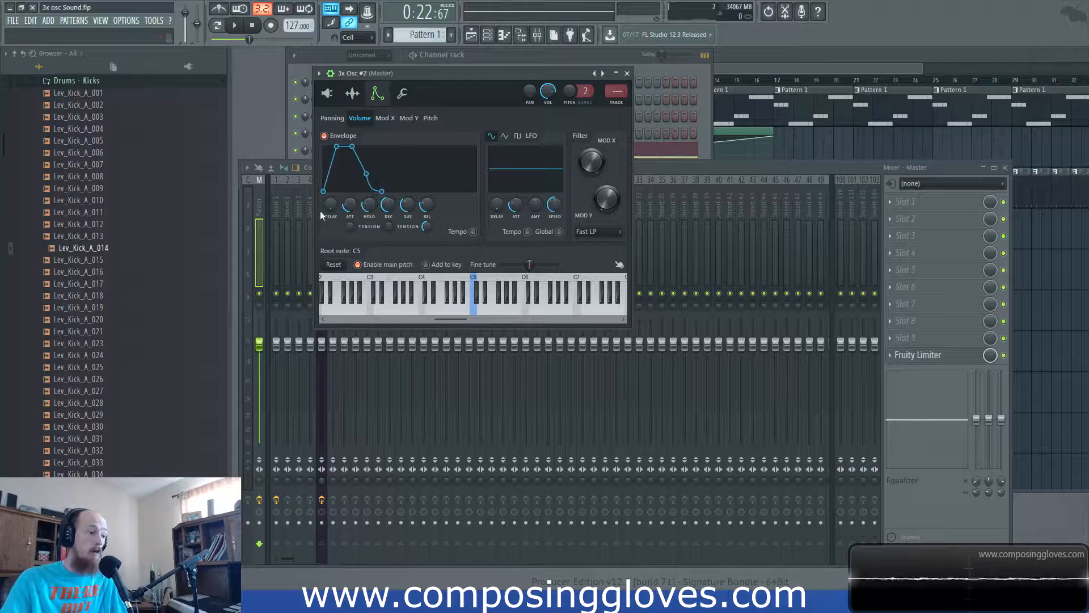
# Try a long attack on the volume envelope, shorten it again, and lengthen the hold time.
pyautogui.moveTo(350, 206); pyautogui.dragTo(349, 173)
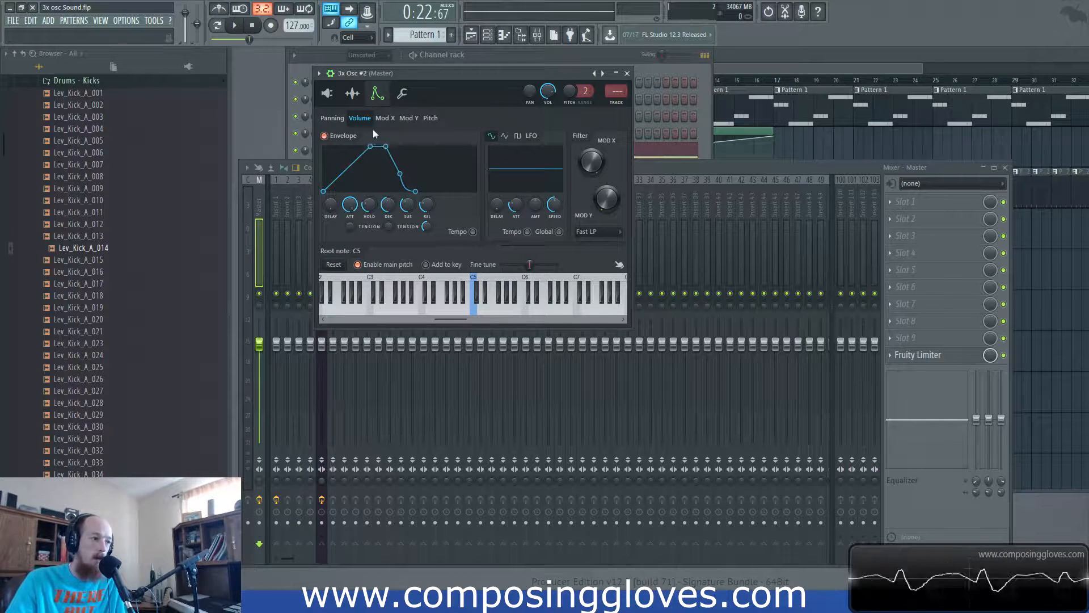
pyautogui.moveTo(354, 206); pyautogui.dragTo(354, 225)
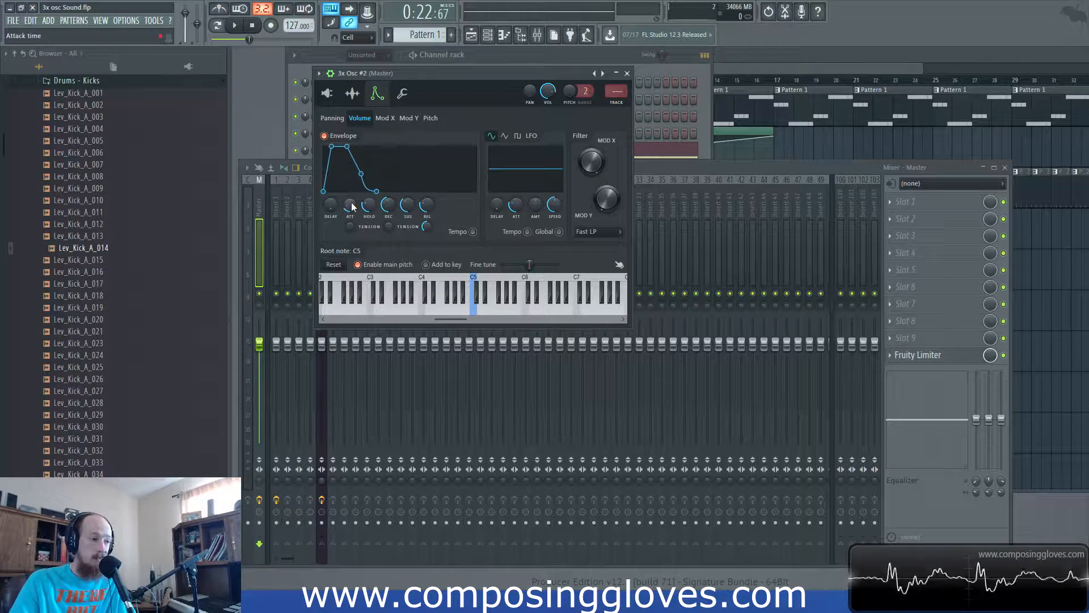
pyautogui.moveTo(364, 211); pyautogui.dragTo(363, 202)
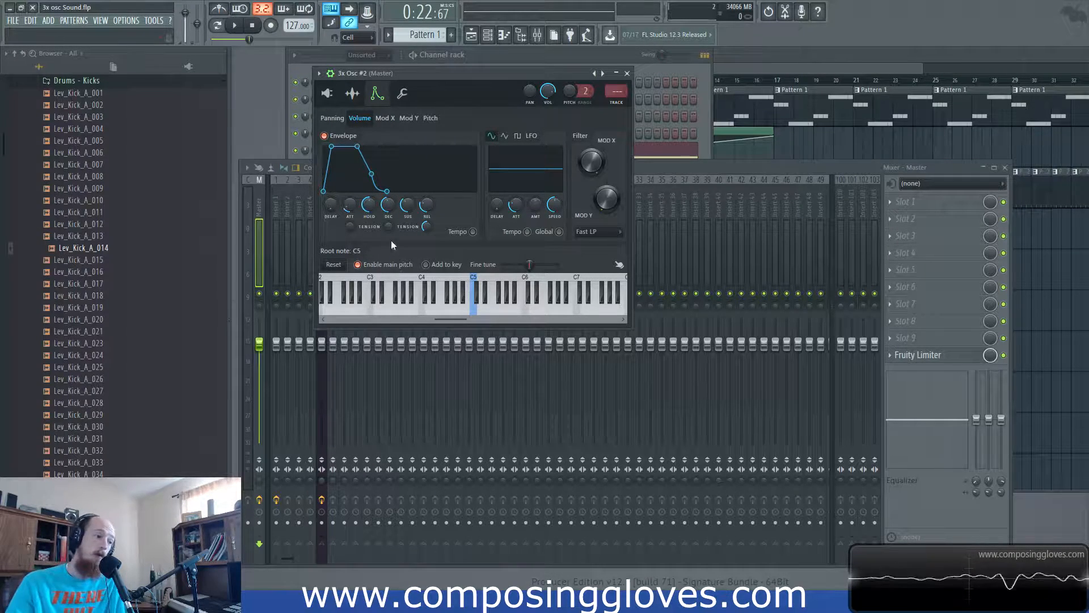
pyautogui.moveTo(367, 206); pyautogui.dragTo(367, 209)
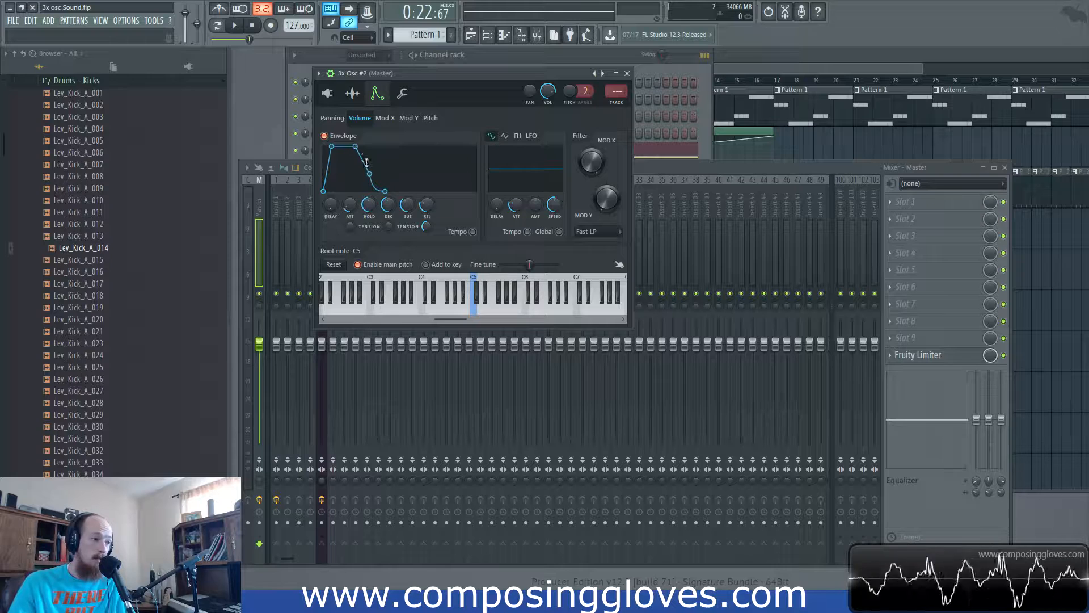
# Try long and zero decay times on the volume envelope, and settle on a medium decay.
pyautogui.moveTo(387, 204); pyautogui.dragTo(388, 195)
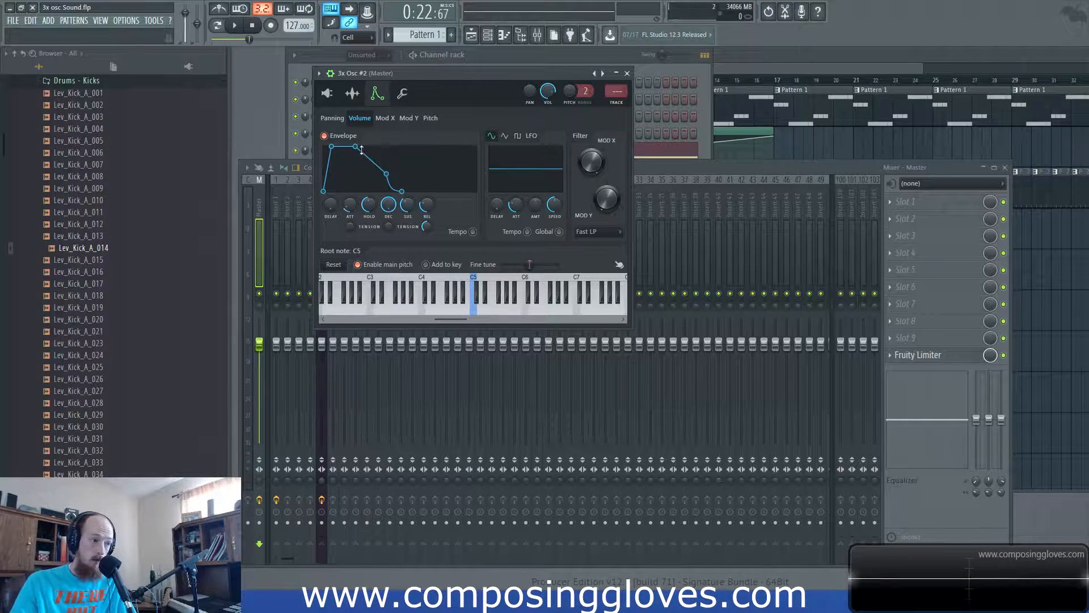
pyautogui.moveTo(389, 176); pyautogui.dragTo(355, 173)
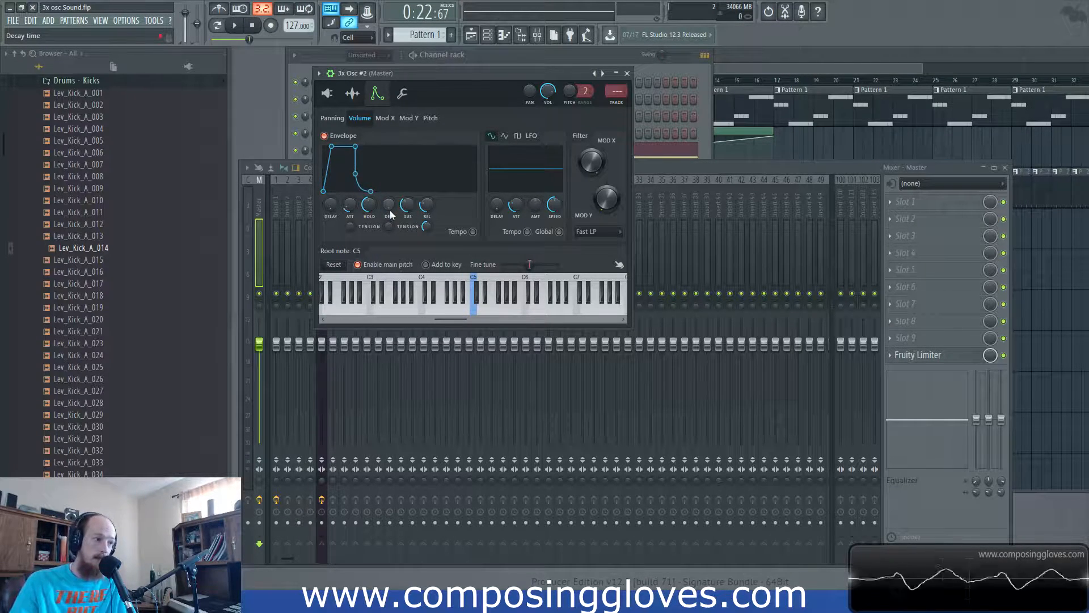
pyautogui.moveTo(389, 209); pyautogui.dragTo(389, 196)
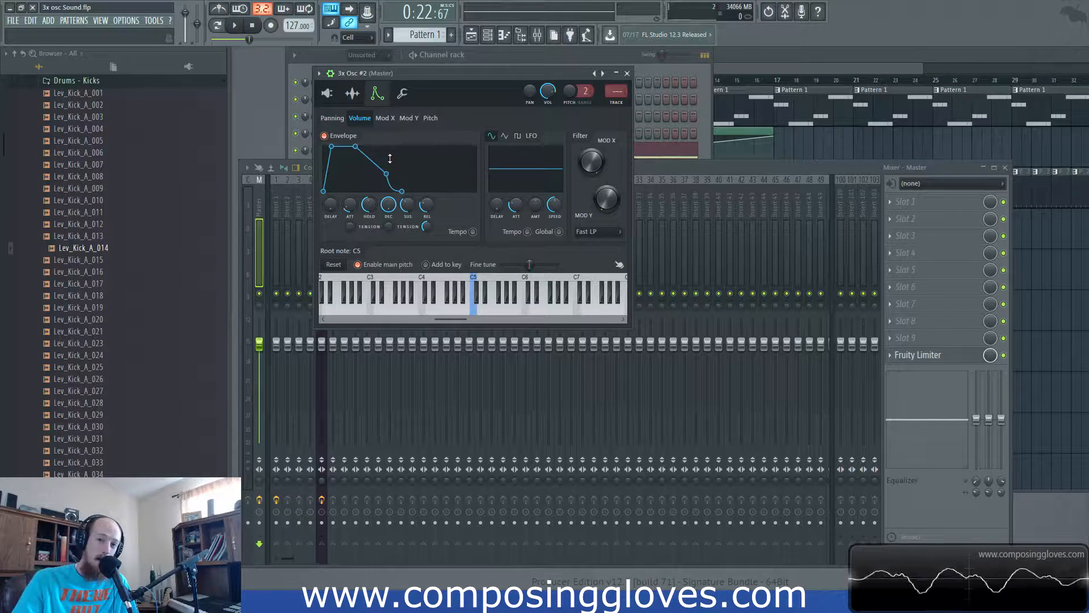
pyautogui.moveTo(391, 206)
pyautogui.mouseDown()
pyautogui.moveTo(391, 221)
pyautogui.moveTo(409, 213)
pyautogui.moveTo(389, 221)
pyautogui.moveTo(389, 211)
pyautogui.mouseUp()
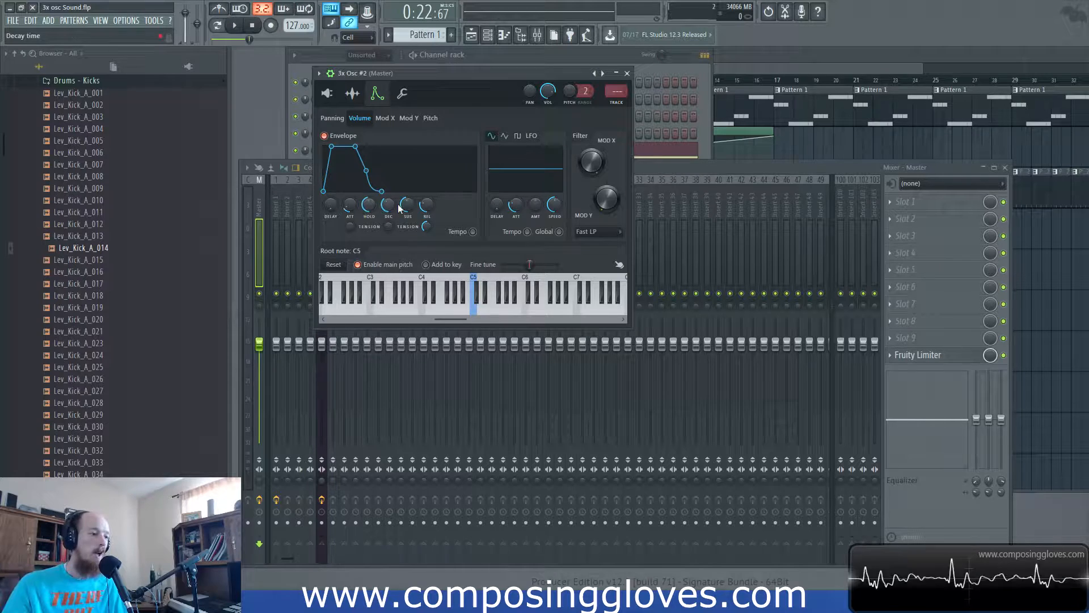
# Try several sustain levels on the volume envelope, including full, and leave it fairly high.
pyautogui.moveTo(407, 205); pyautogui.dragTo(408, 176)
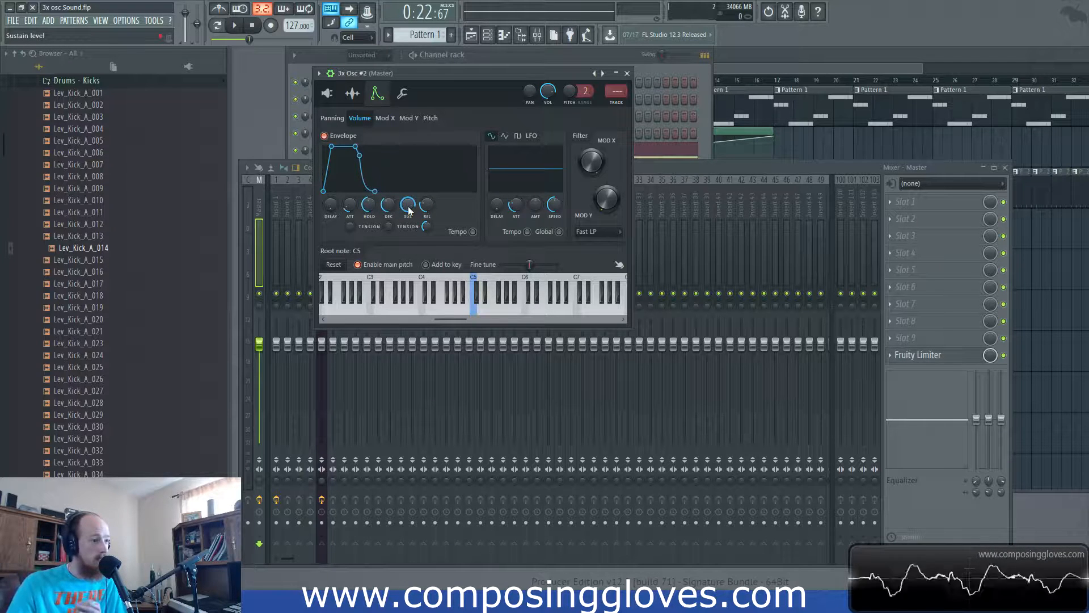
pyautogui.moveTo(408, 207)
pyautogui.mouseDown()
pyautogui.moveTo(408, 187)
pyautogui.moveTo(412, 213)
pyautogui.mouseUp()
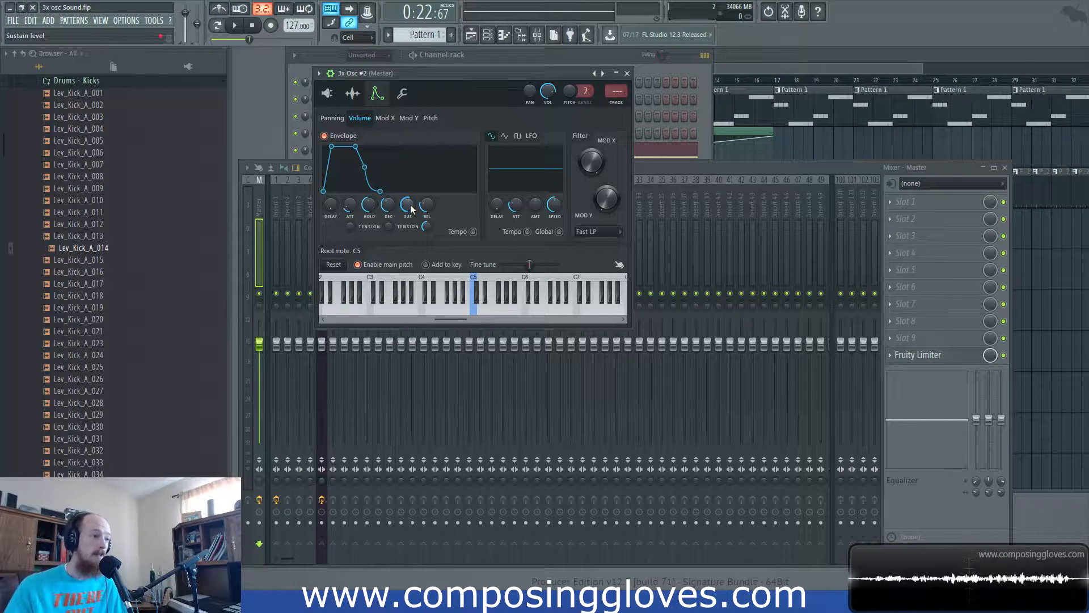
pyautogui.moveTo(408, 205); pyautogui.dragTo(407, 193)
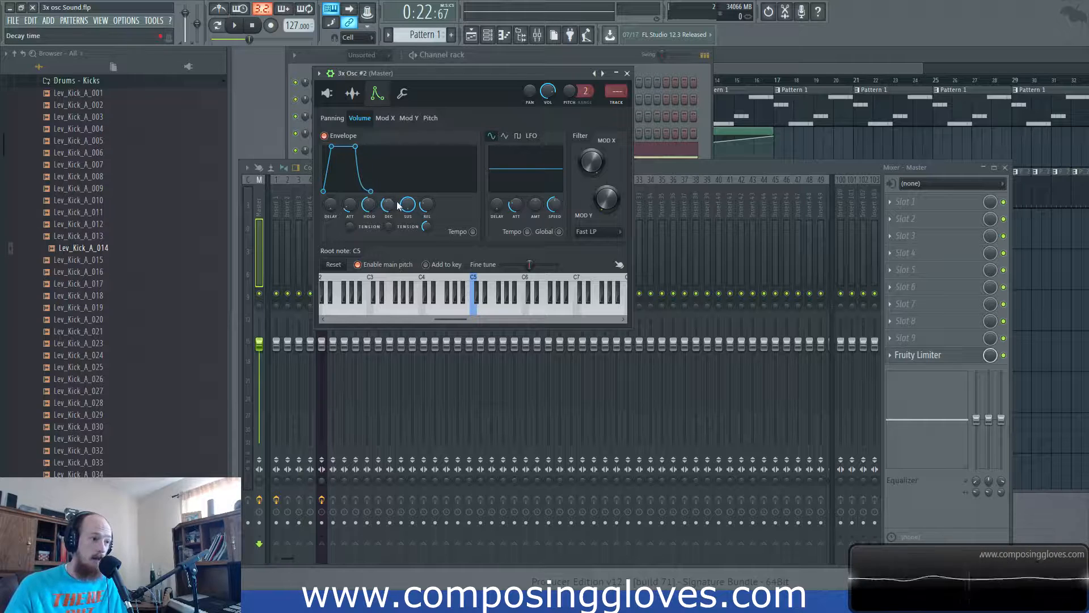
pyautogui.moveTo(407, 204); pyautogui.dragTo(407, 215)
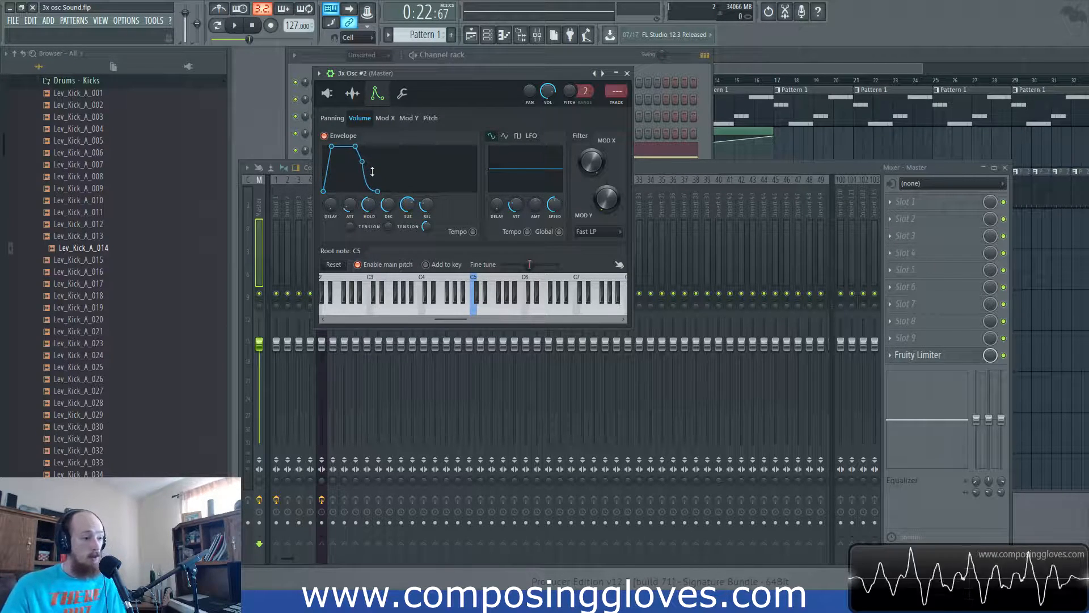
# Cut the volume envelope's release to zero and play test notes to hear the abrupt ending.
pyautogui.moveTo(427, 205); pyautogui.dragTo(425, 215)
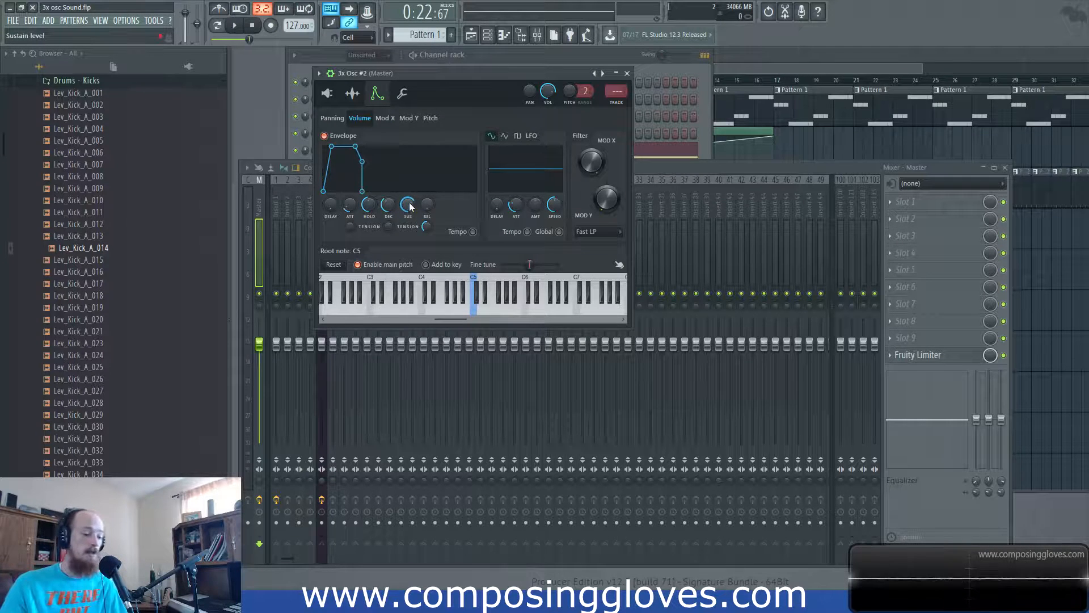
pyautogui.press('n')
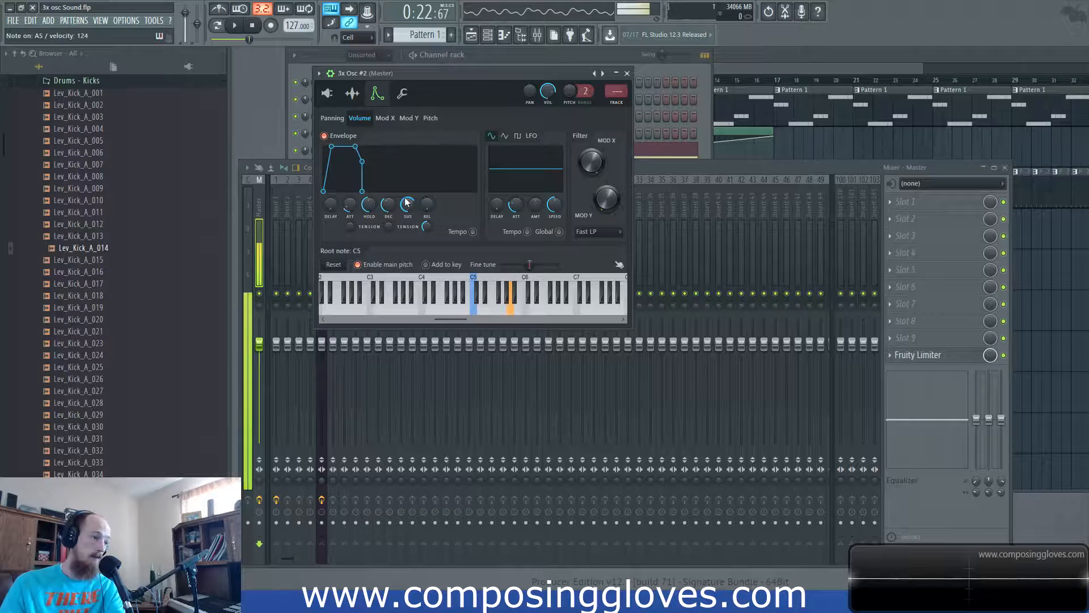
pyautogui.press('n')
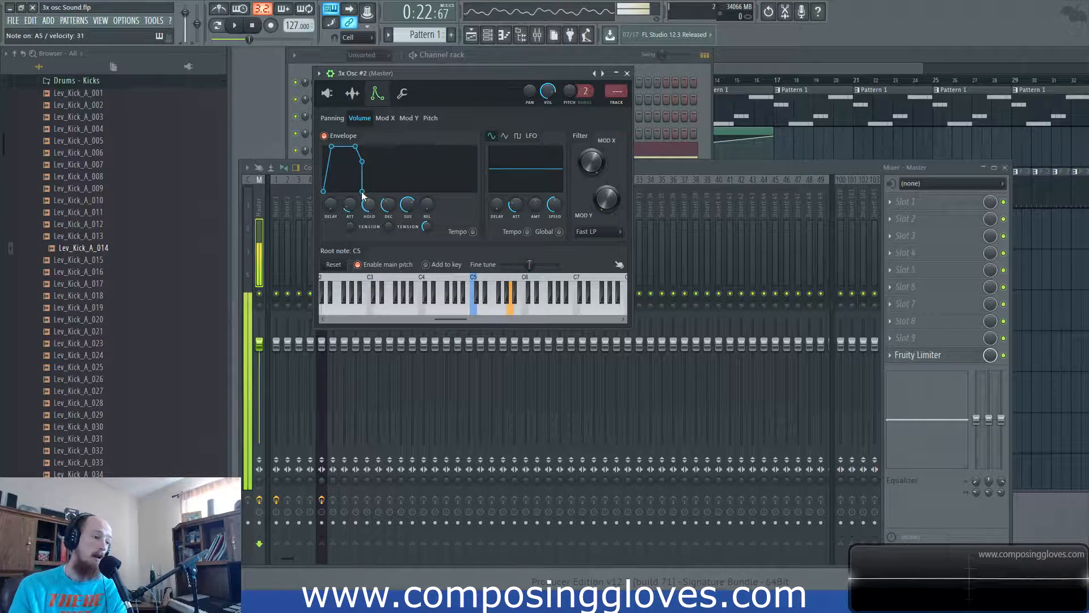
# Set the volume envelope's attack to zero, check the panning LFO settings, and lengthen the volume release.
pyautogui.moveTo(350, 204); pyautogui.dragTo(350, 224)
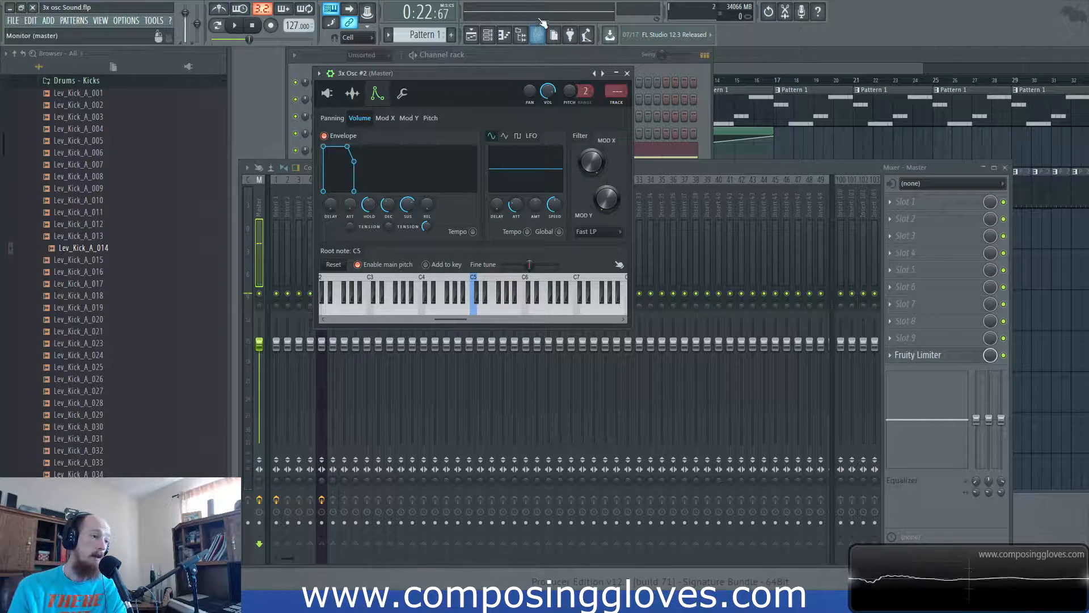
pyautogui.click(333, 118)
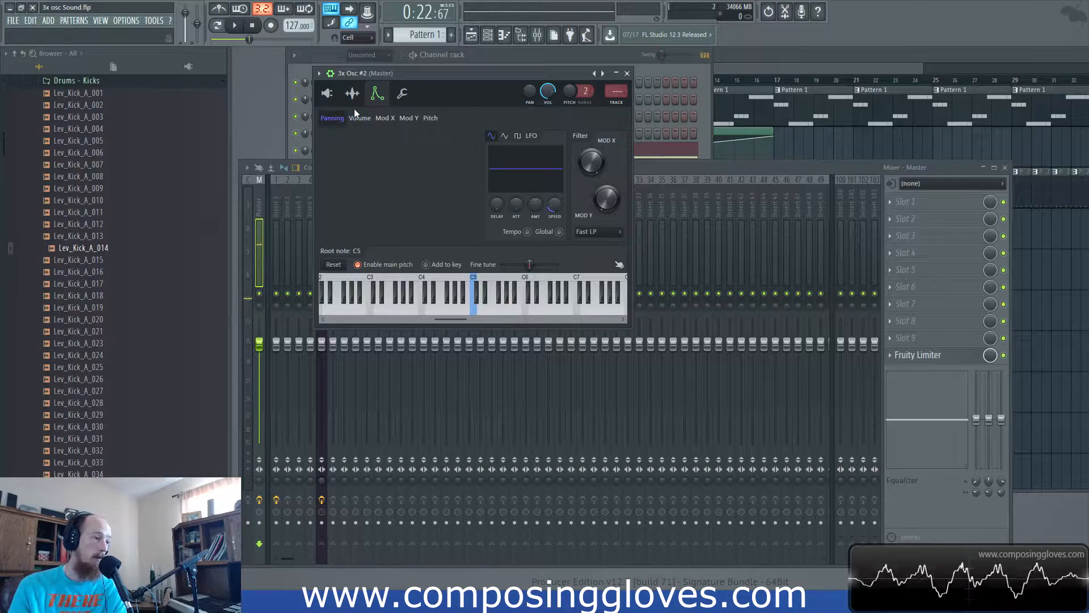
pyautogui.click(359, 118)
pyautogui.moveTo(426, 204); pyautogui.dragTo(426, 187)
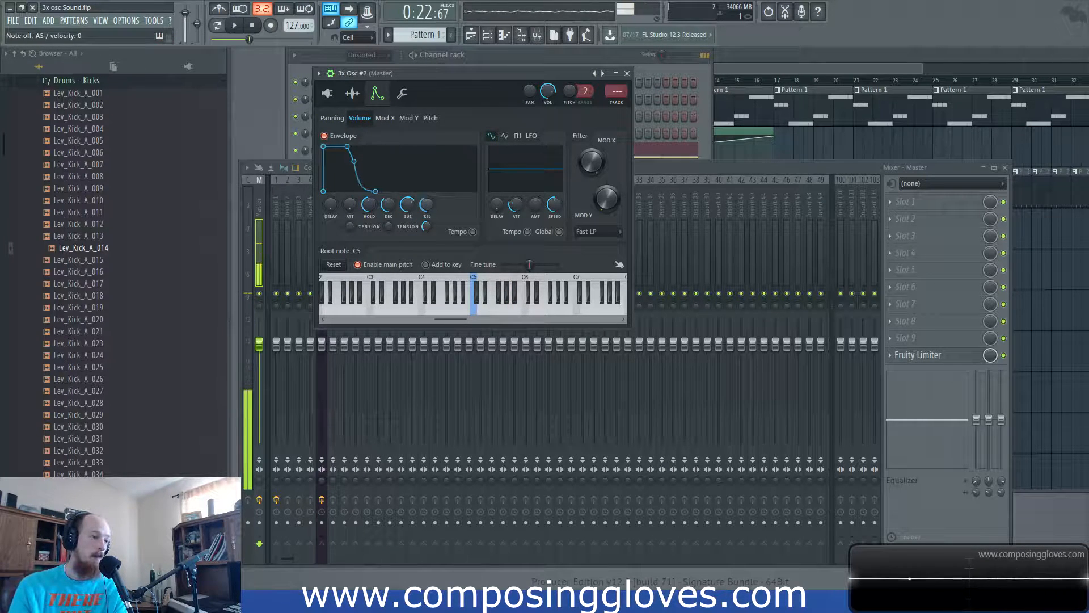
# Fine-tune the volume envelope's release and lengthen its attack into a gradual ramp.
pyautogui.moveTo(350, 208); pyautogui.dragTo(350, 201)
pyautogui.moveTo(426, 204); pyautogui.dragTo(427, 210)
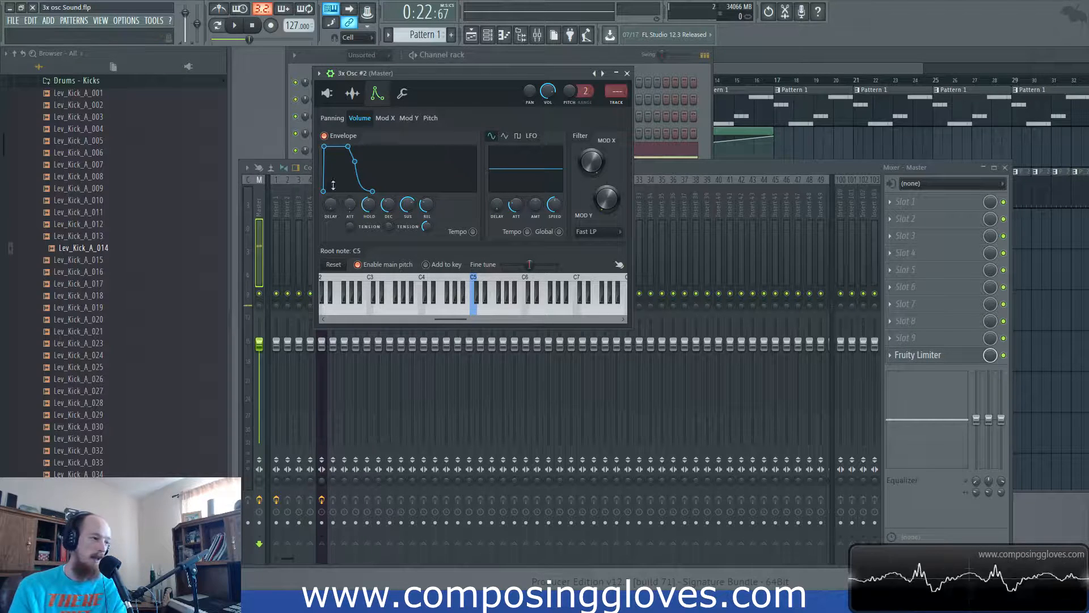
pyautogui.moveTo(426, 205); pyautogui.dragTo(425, 211)
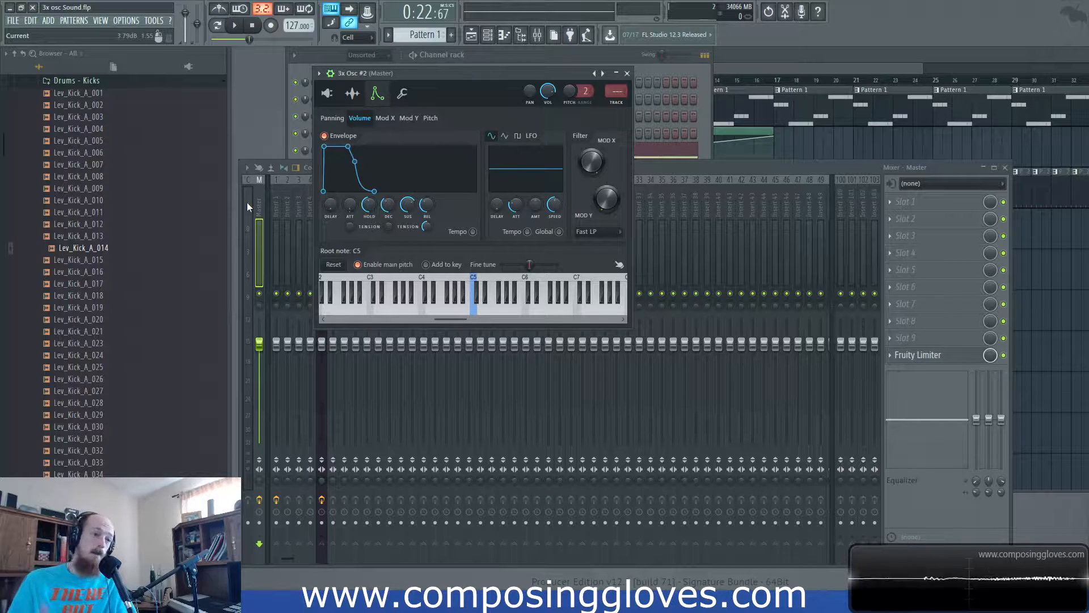
pyautogui.scroll(5, 350, 205)
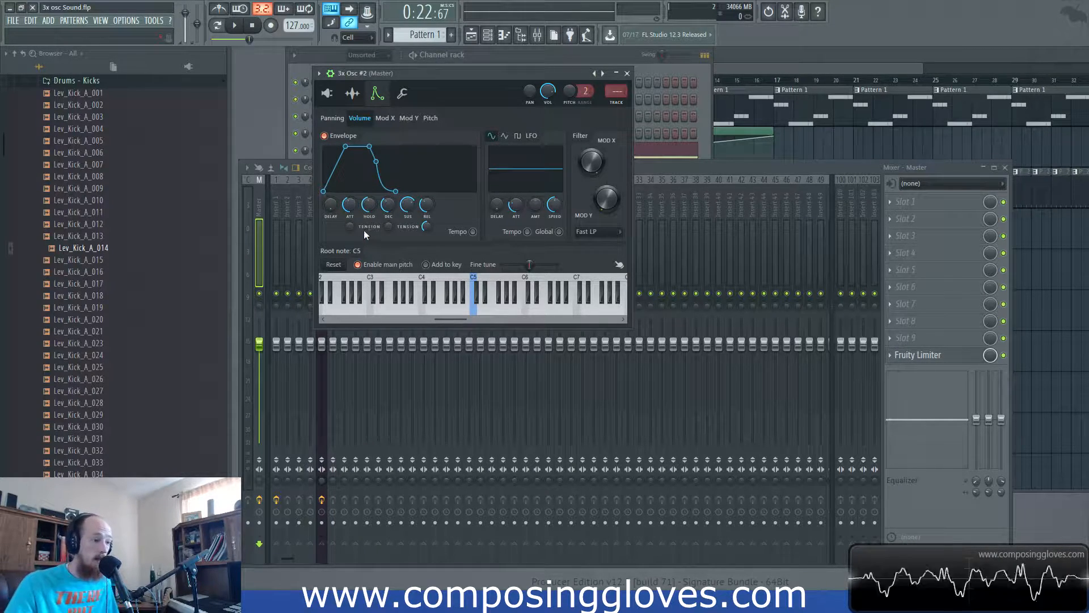
# Try different attack tension curves on the volume envelope and return the tension to neutral.
pyautogui.moveTo(348, 224)
pyautogui.mouseDown()
pyautogui.moveTo(348, 240)
pyautogui.moveTo(348, 220)
pyautogui.moveTo(349, 232)
pyautogui.mouseUp()
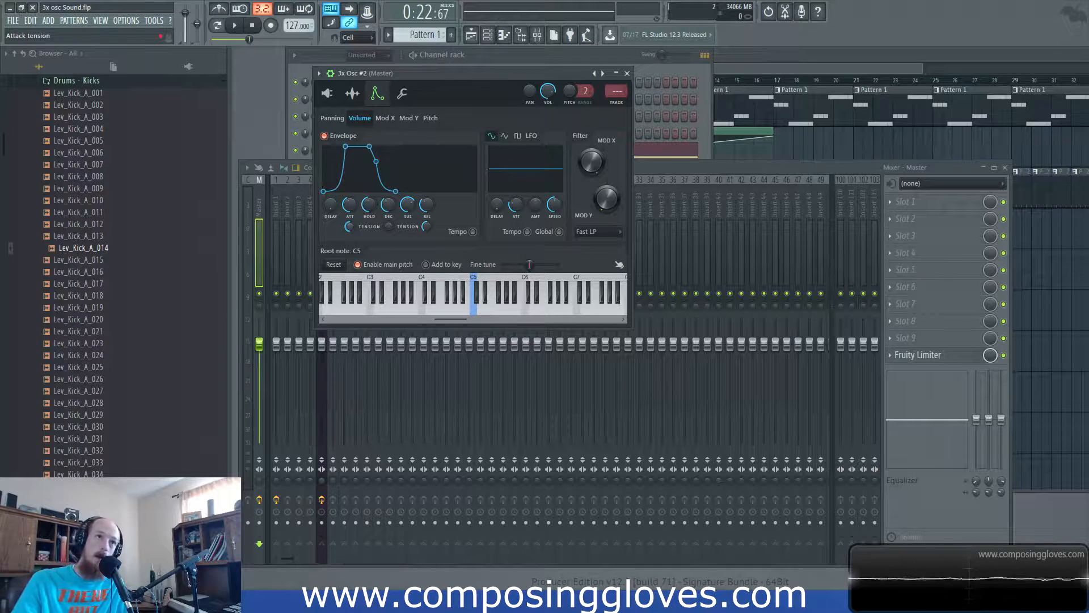
pyautogui.moveTo(348, 232); pyautogui.dragTo(348, 222)
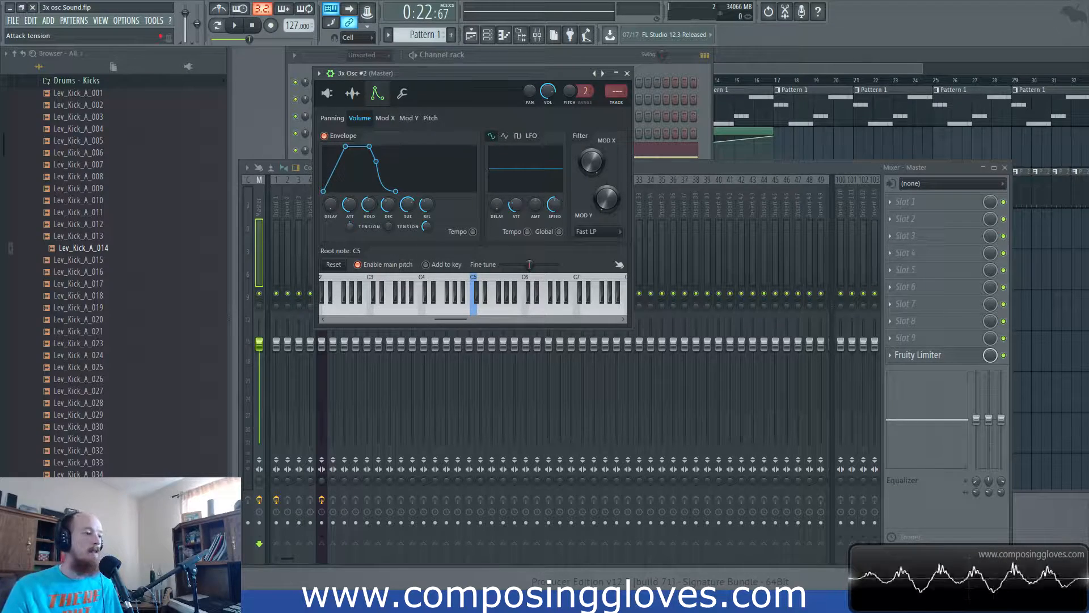
pyautogui.moveTo(348, 222); pyautogui.dragTo(349, 216)
pyautogui.moveTo(350, 227)
pyautogui.mouseDown()
pyautogui.moveTo(350, 211)
pyautogui.moveTo(350, 241)
pyautogui.mouseUp()
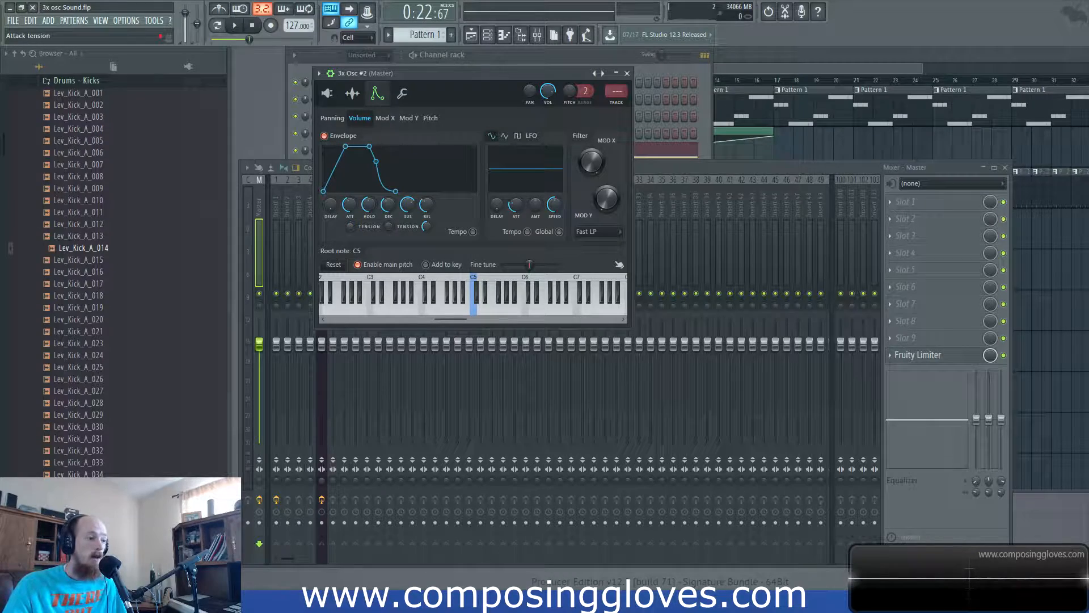
# Load Control Surface into the master track's first effect slot and replace it with Fruity Peak Controller.
pyautogui.click(910, 209)
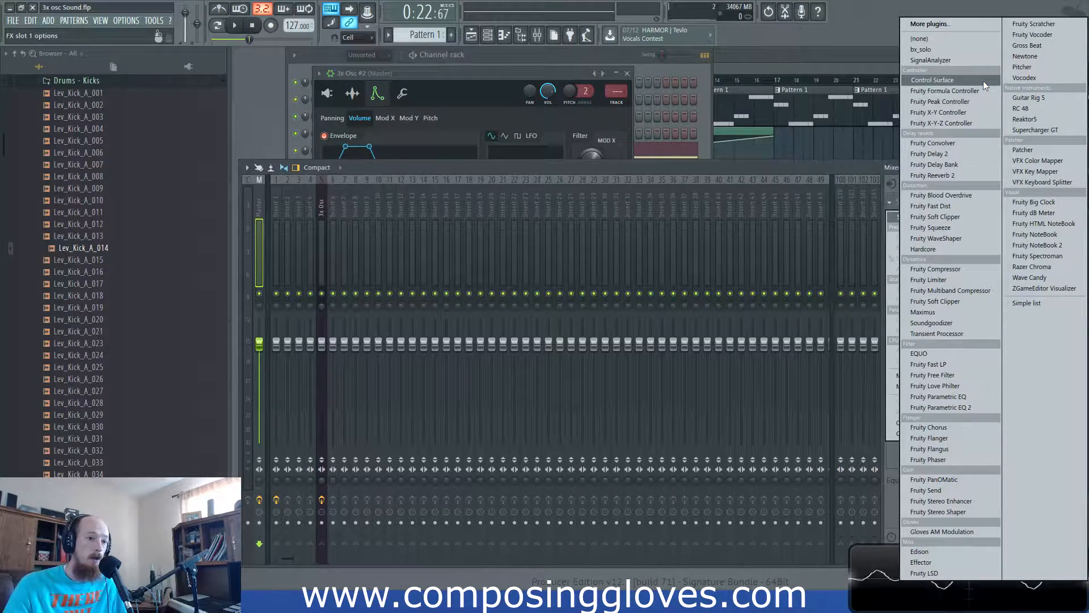
pyautogui.click(982, 80)
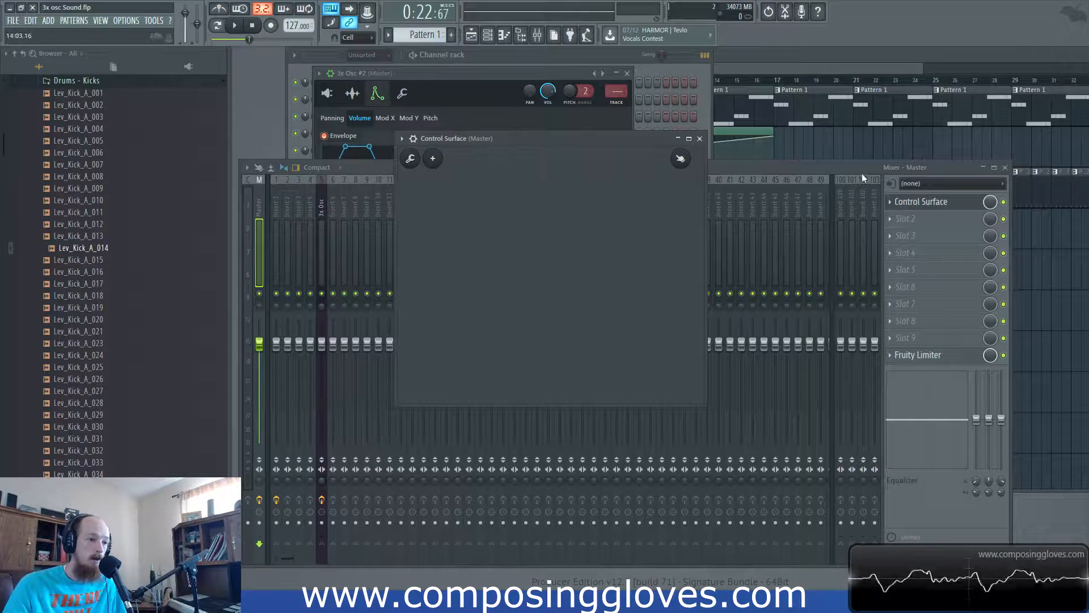
pyautogui.click(918, 202)
pyautogui.moveTo(908, 209)
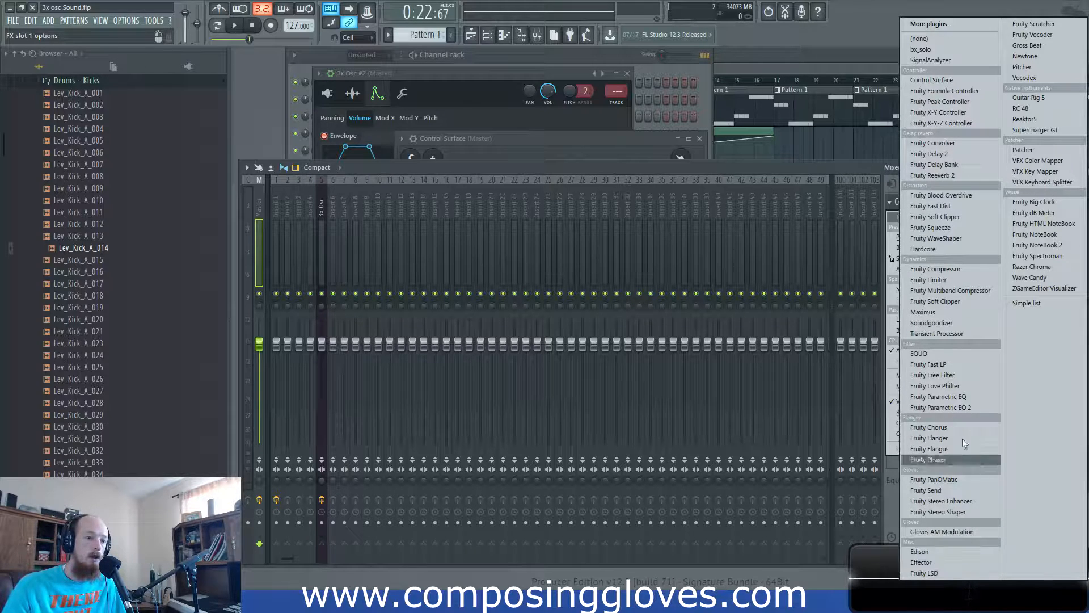
pyautogui.click(981, 102)
pyautogui.click(890, 203)
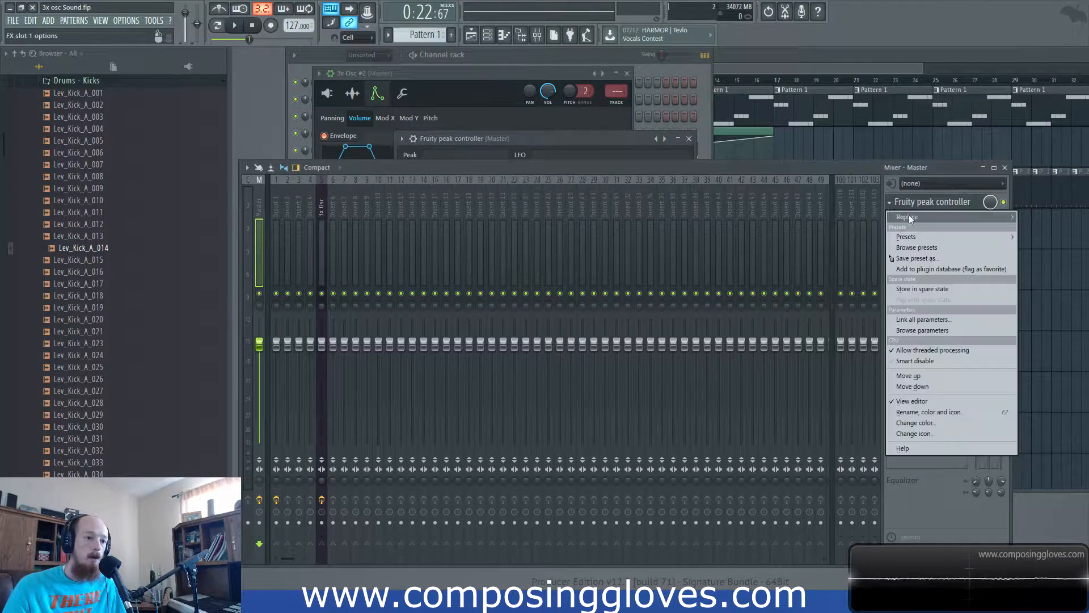
pyautogui.moveTo(909, 219)
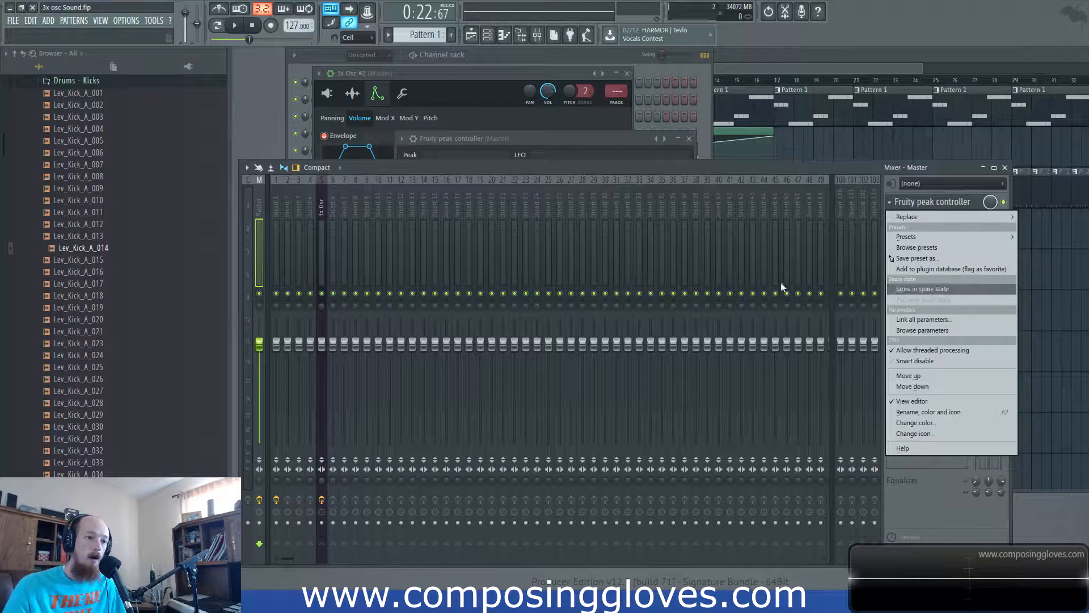
pyautogui.moveTo(952, 213)
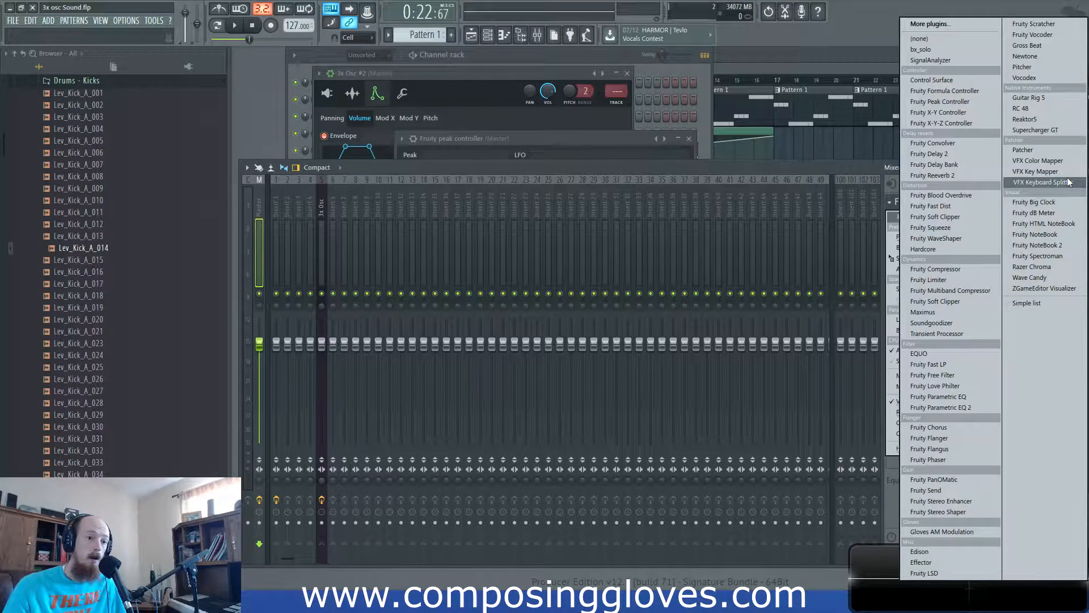
# Add a Fruity Keyboard Controller channel to the channel rack.
pyautogui.click(662, 93)
pyautogui.click(339, 192)
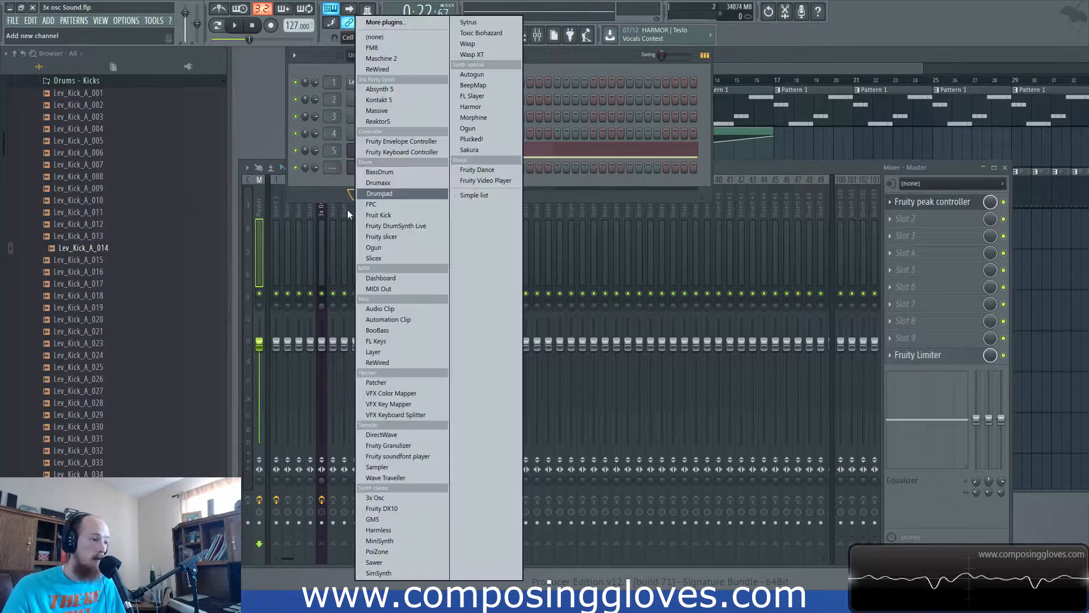
pyautogui.click(404, 151)
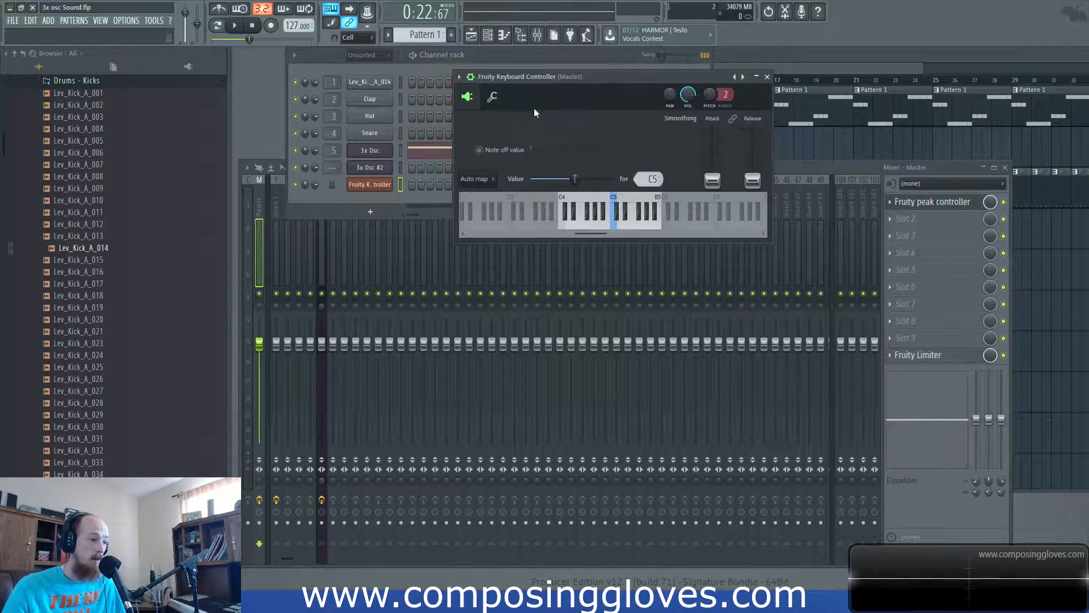
pyautogui.click(370, 211)
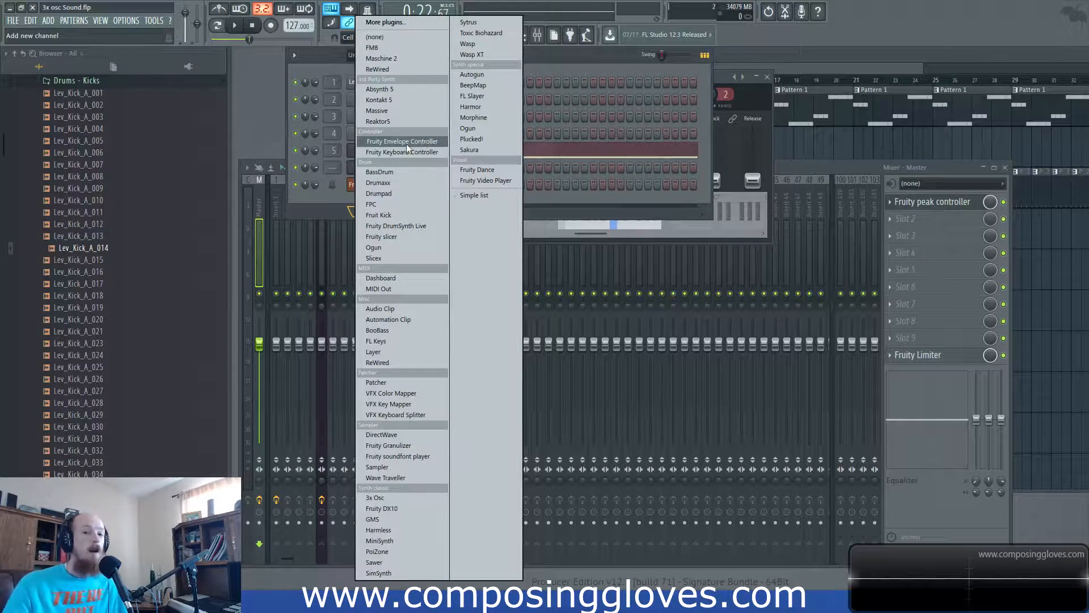
pyautogui.click(318, 203)
# Reopen the 3x Osc #2 volume envelope and adjust its attack tension.
pyautogui.click(370, 150)
pyautogui.click(370, 168)
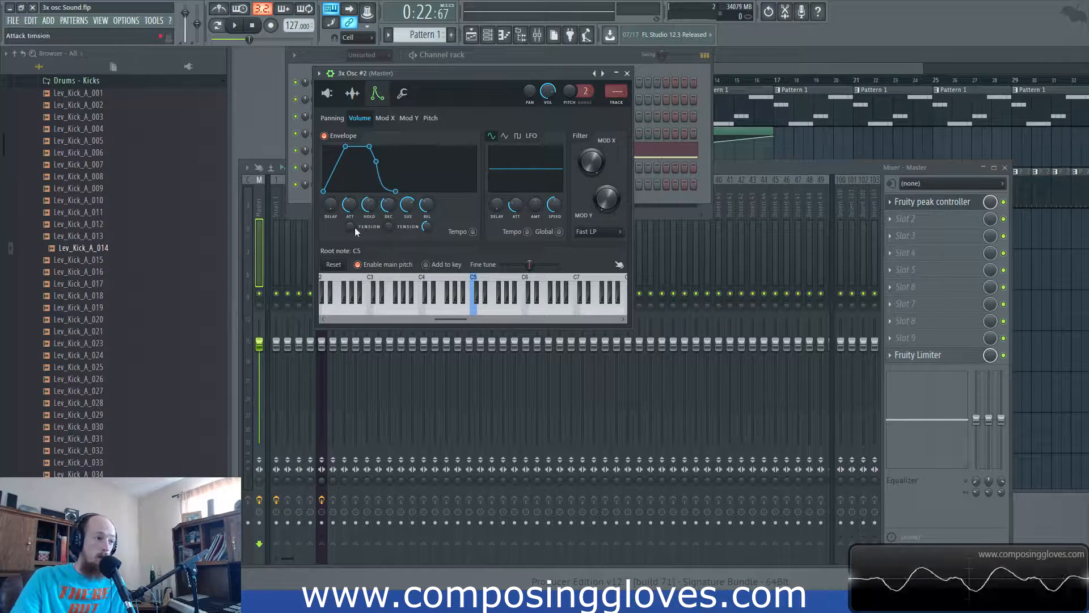
pyautogui.moveTo(350, 227); pyautogui.dragTo(350, 210)
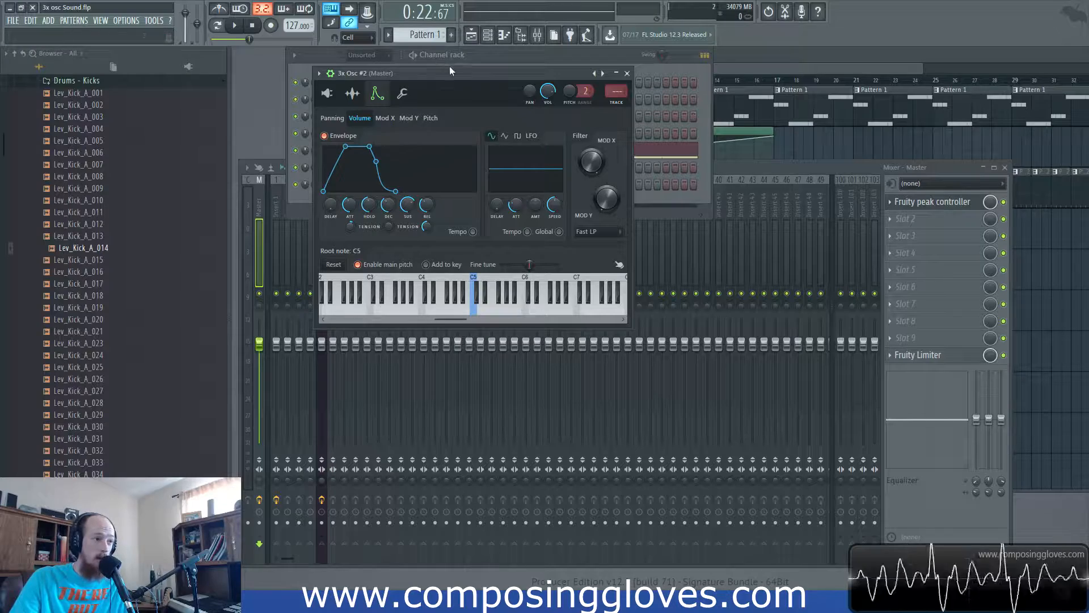
# Move the 3x Osc #2 window aside and add a Fruity Envelope Controller channel.
pyautogui.moveTo(450, 71); pyautogui.dragTo(904, 92)
pyautogui.click(365, 214)
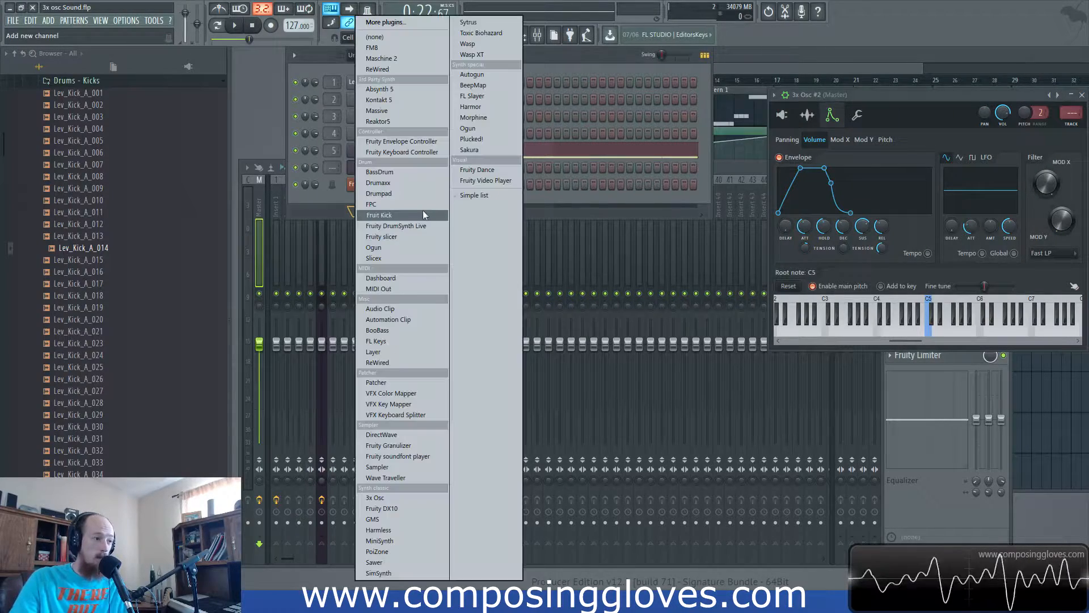
pyautogui.click(411, 145)
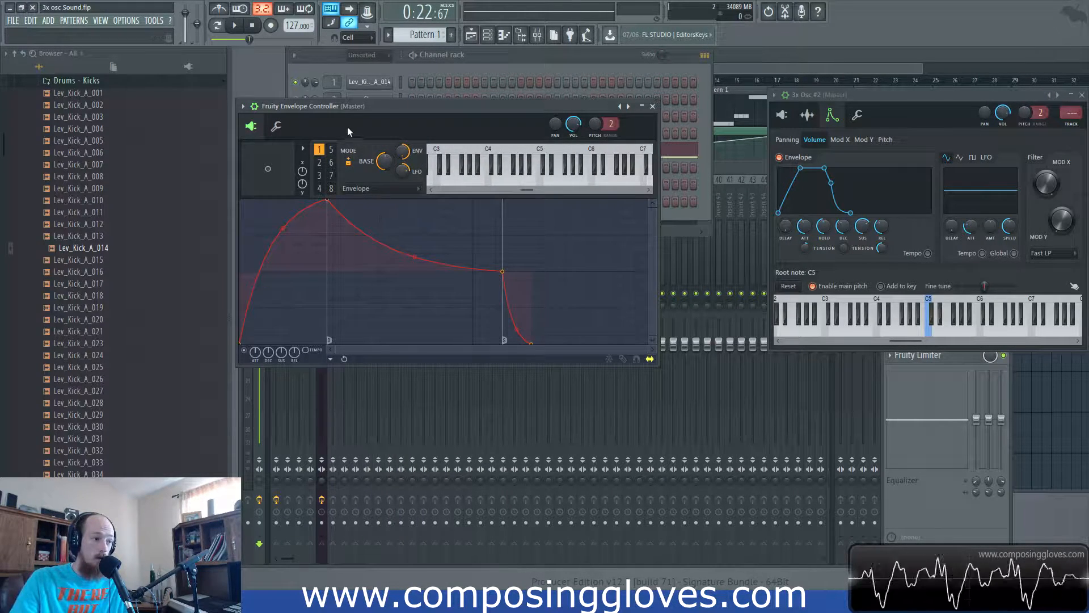
pyautogui.moveTo(350, 125); pyautogui.dragTo(384, 115)
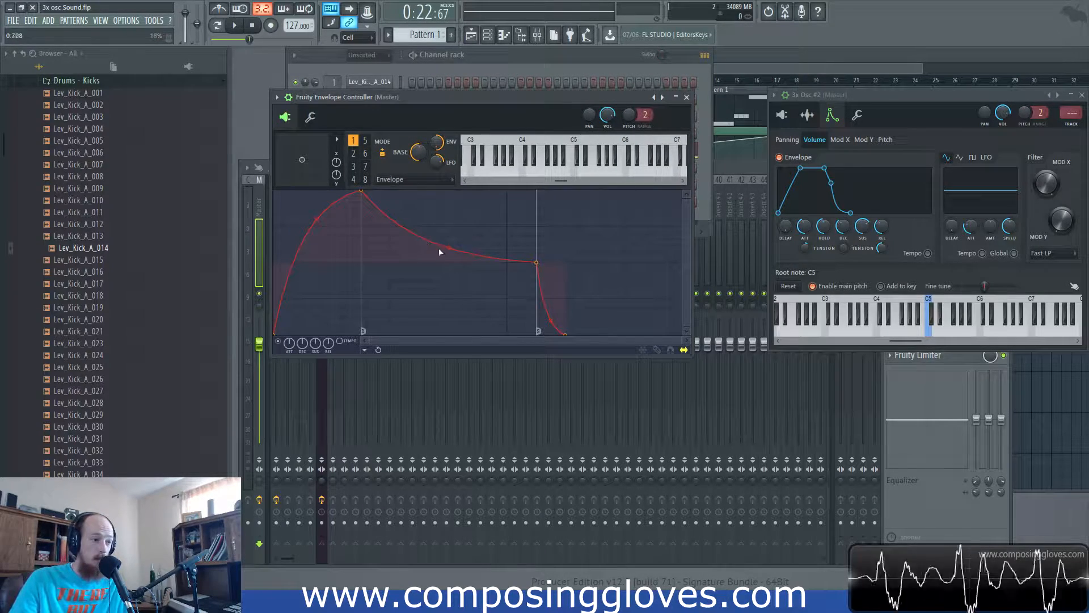
# Add a point to the controller envelope's decay, try a bent Single curve 2, and switch the segment to Smooth stairs.
pyautogui.rightClick(492, 256)
pyautogui.rightClick(491, 259)
pyautogui.click(506, 323)
pyautogui.moveTo(427, 240); pyautogui.dragTo(427, 204)
pyautogui.rightClick(491, 256)
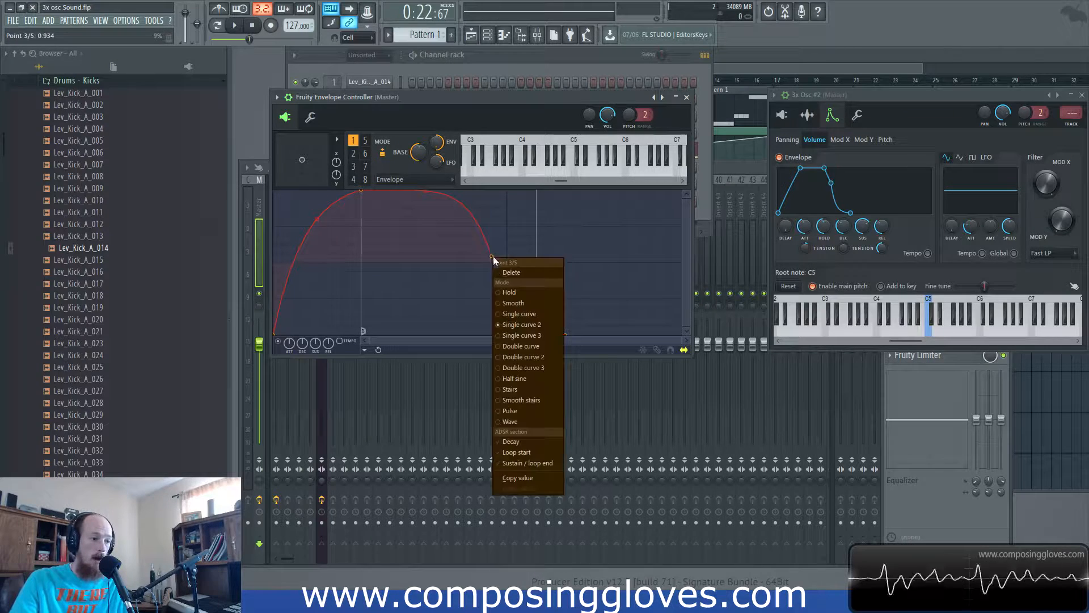
pyautogui.click(515, 401)
pyautogui.moveTo(425, 221); pyautogui.dragTo(449, 226)
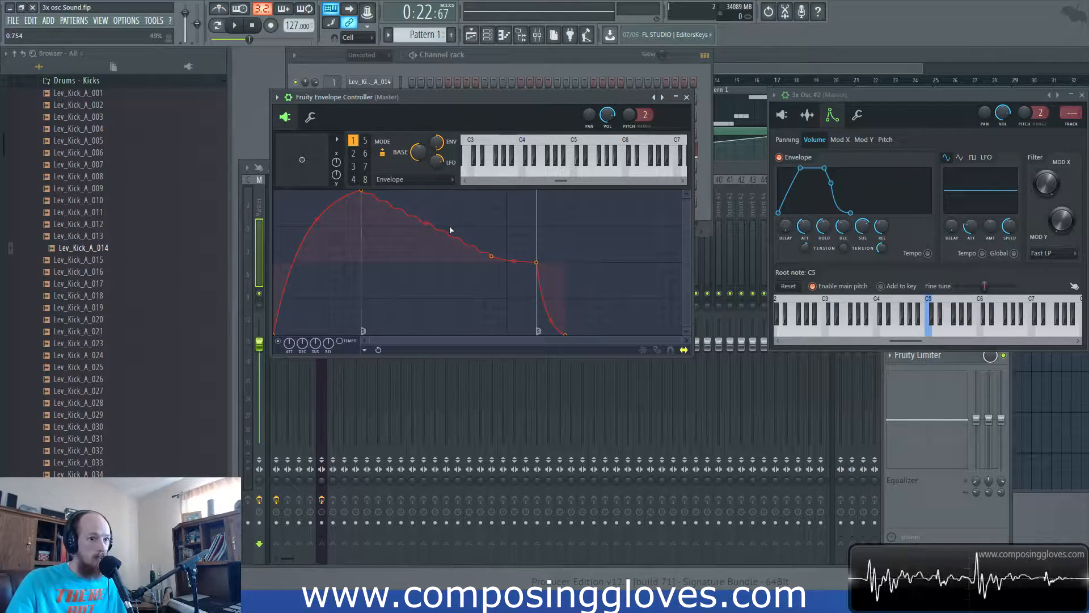
# Close the envelope controller and go through the 3x Osc #2 Panning and Volume modulation settings to Mod X.
pyautogui.click(687, 97)
pyautogui.moveTo(868, 96); pyautogui.dragTo(574, 107)
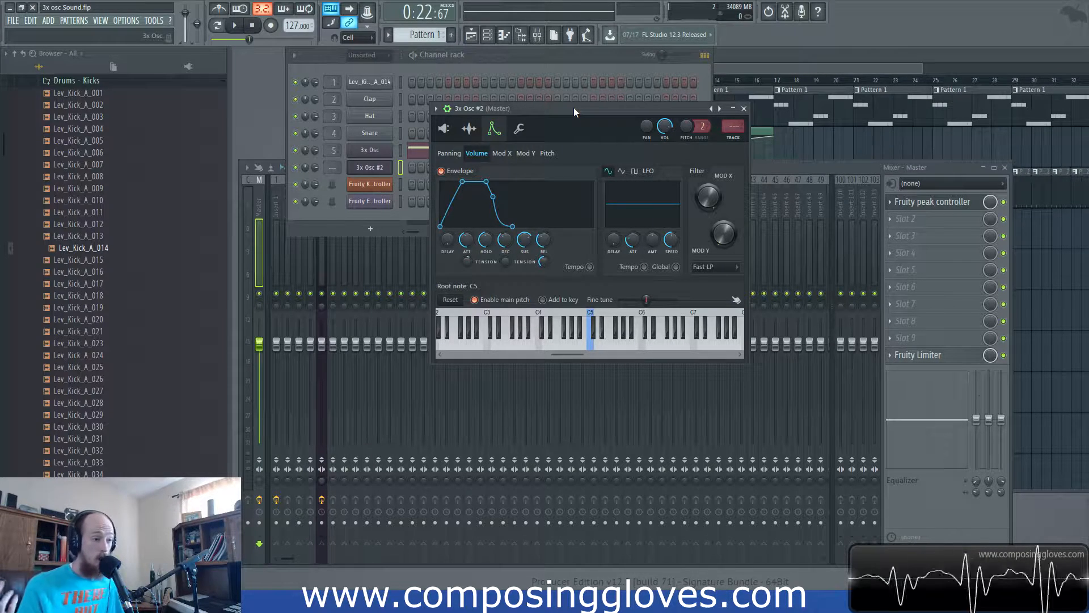
pyautogui.click(455, 156)
pyautogui.click(477, 153)
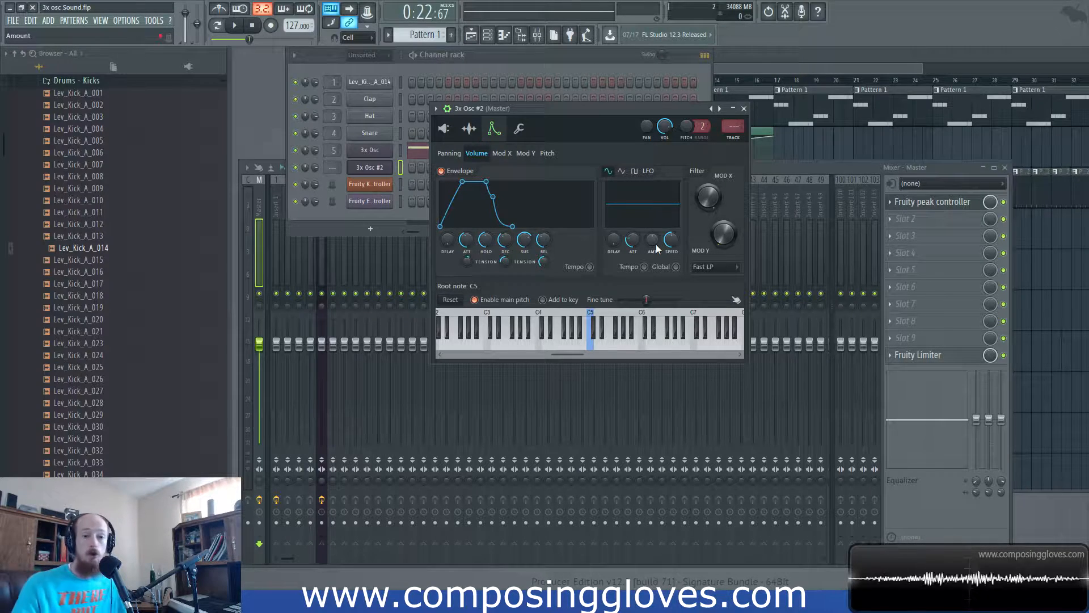
pyautogui.click(510, 154)
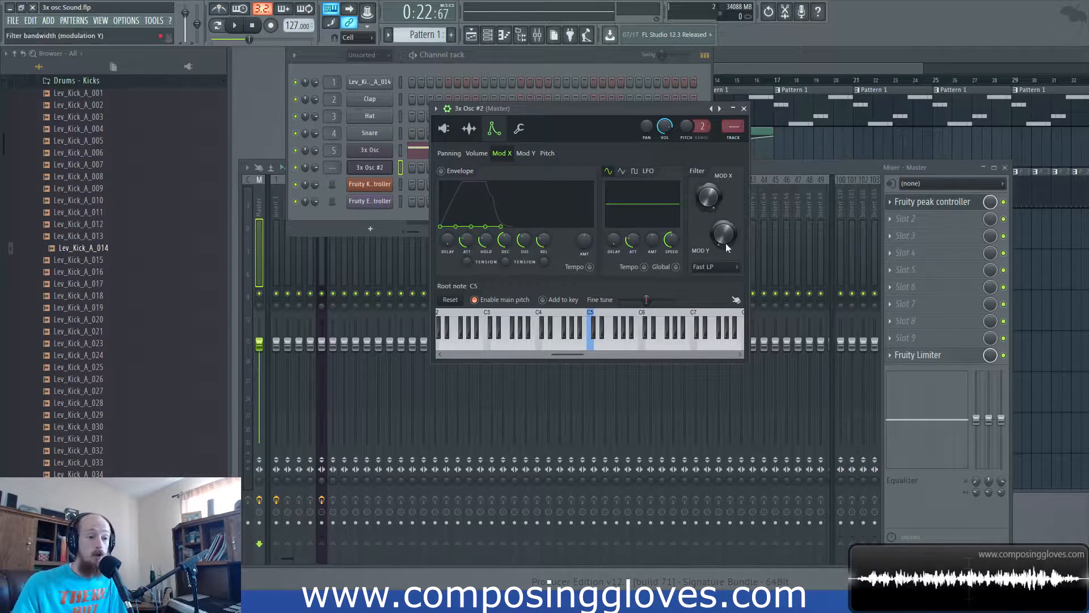
# Try the SVF LP and SVF LPx2 filter types on 3x Osc #2.
pyautogui.click(715, 267)
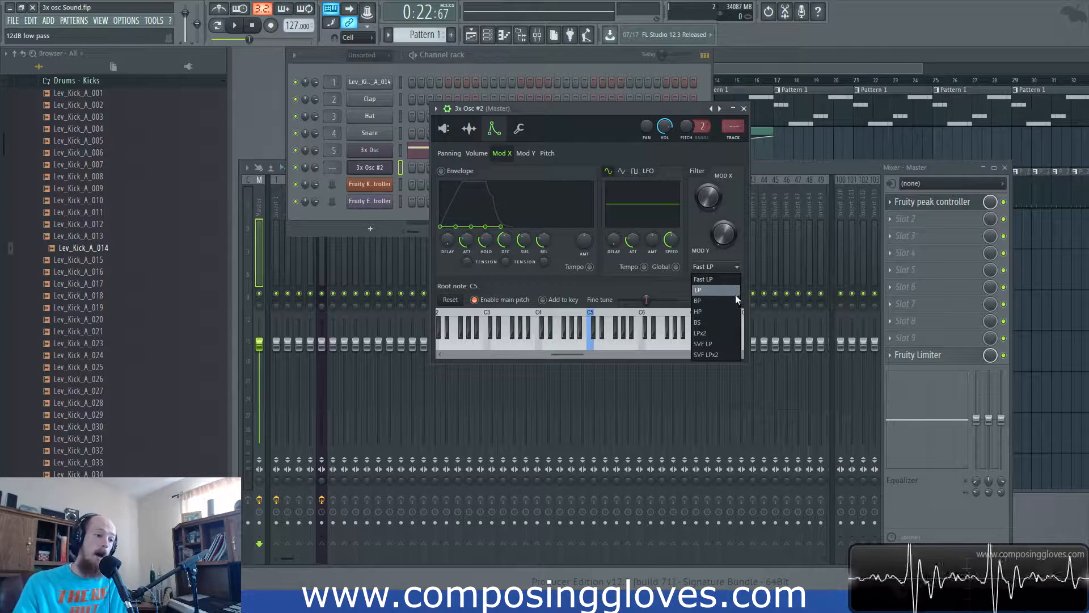
pyautogui.click(698, 342)
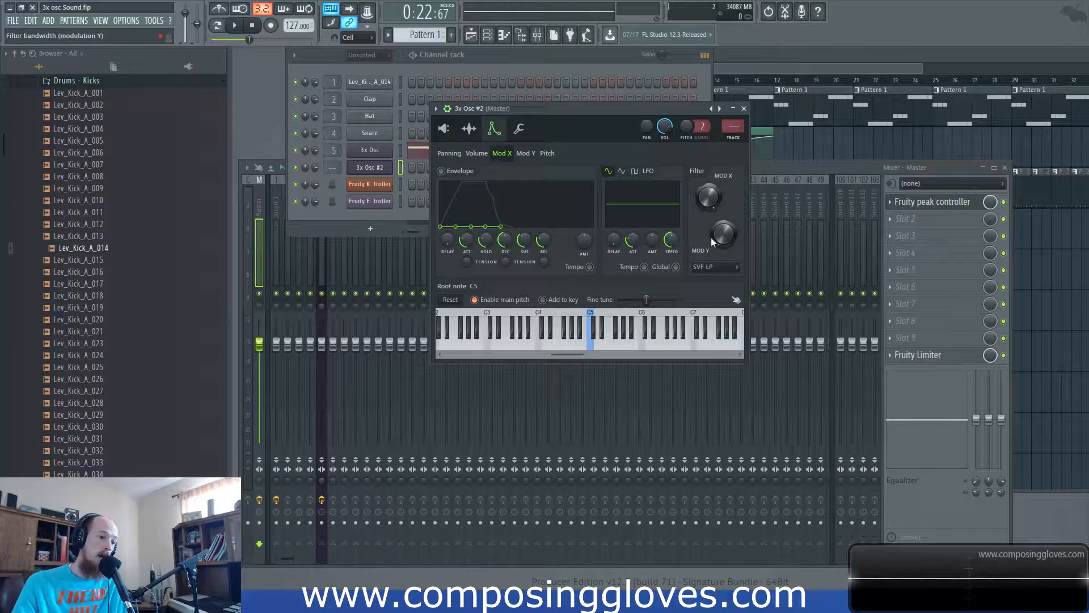
pyautogui.click(709, 266)
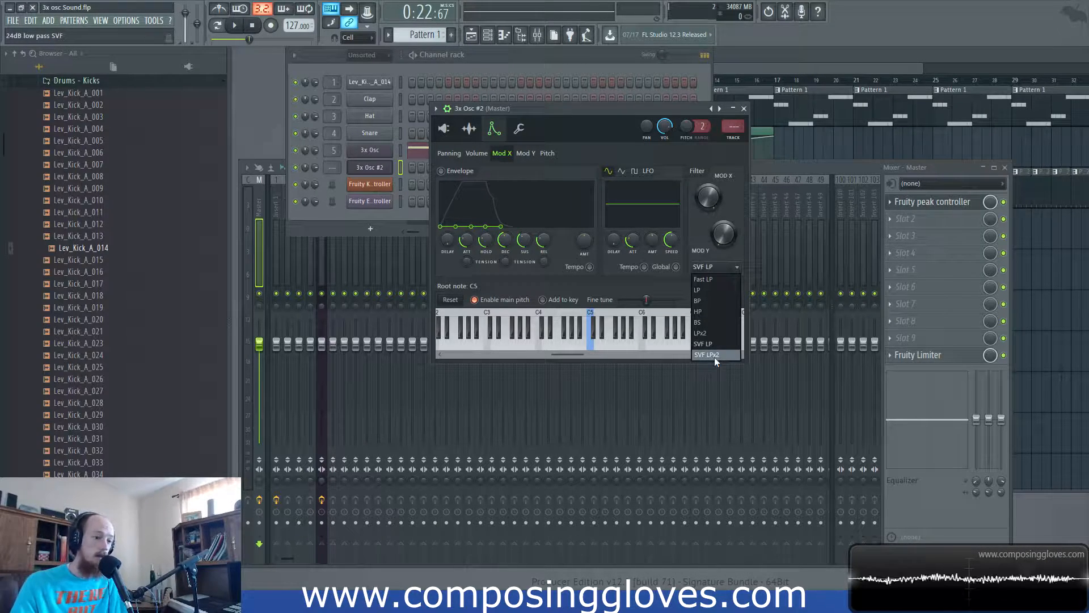
pyautogui.click(715, 355)
# Switch the 3x Osc #2 filter type to Fast LP, try LP, and settle on Fast LP.
pyautogui.click(708, 267)
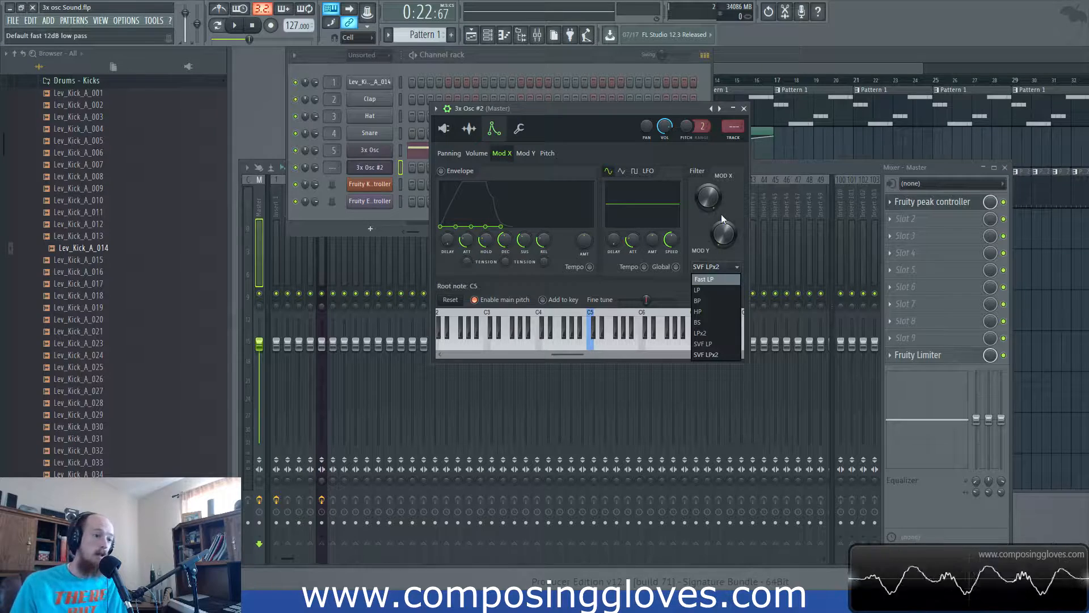
pyautogui.click(717, 279)
pyautogui.click(717, 267)
pyautogui.click(717, 289)
pyautogui.click(723, 270)
pyautogui.click(723, 270)
pyautogui.click(723, 270)
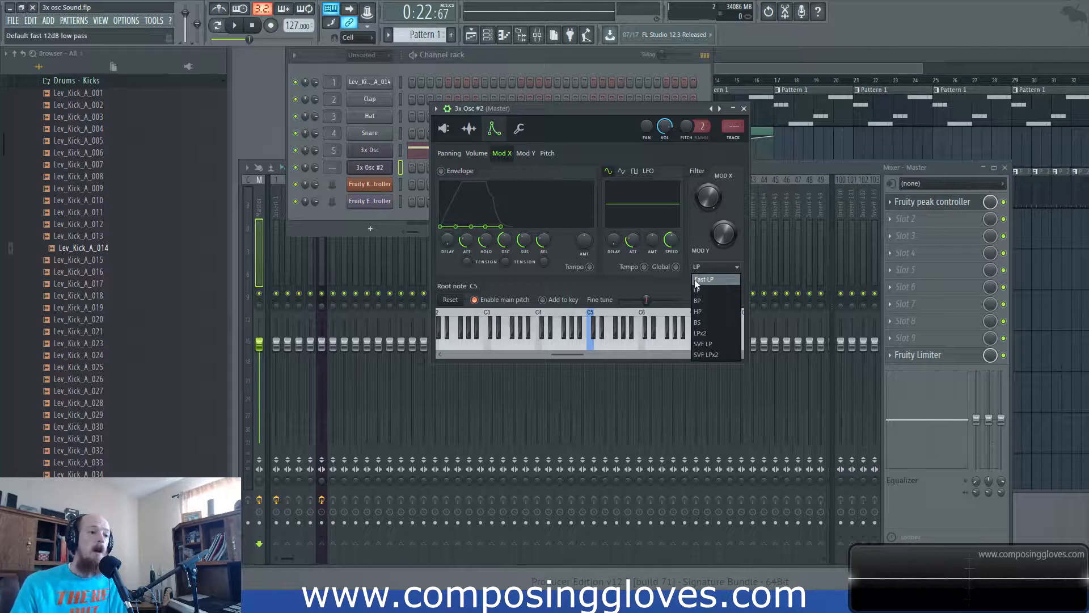
pyautogui.click(701, 280)
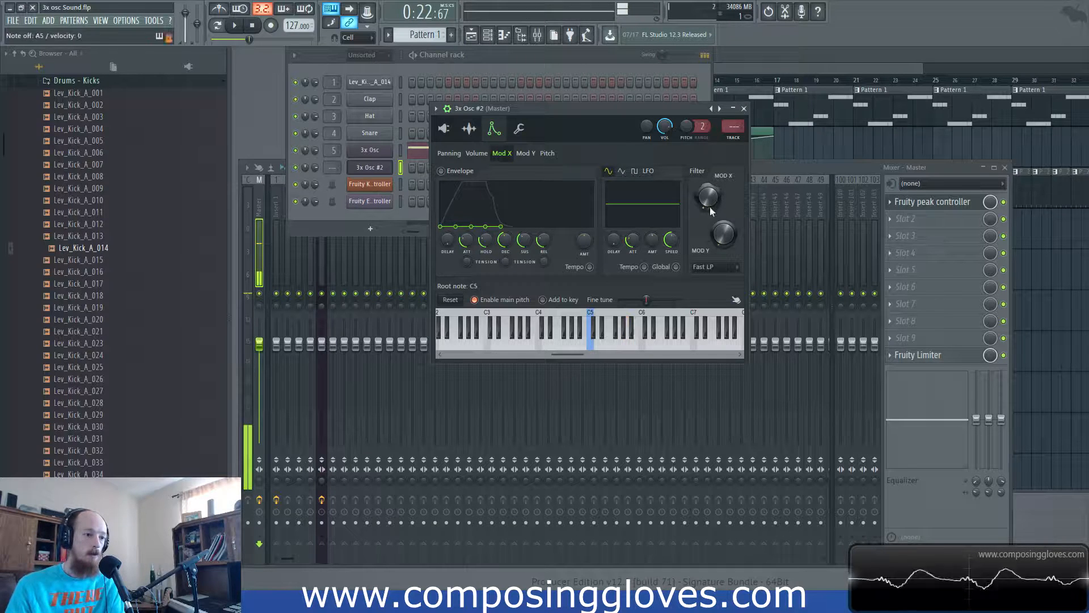
# Compare the LP filter type against Fast LP with test notes, leaving Fast LP selected.
pyautogui.click(724, 269)
pyautogui.click(721, 288)
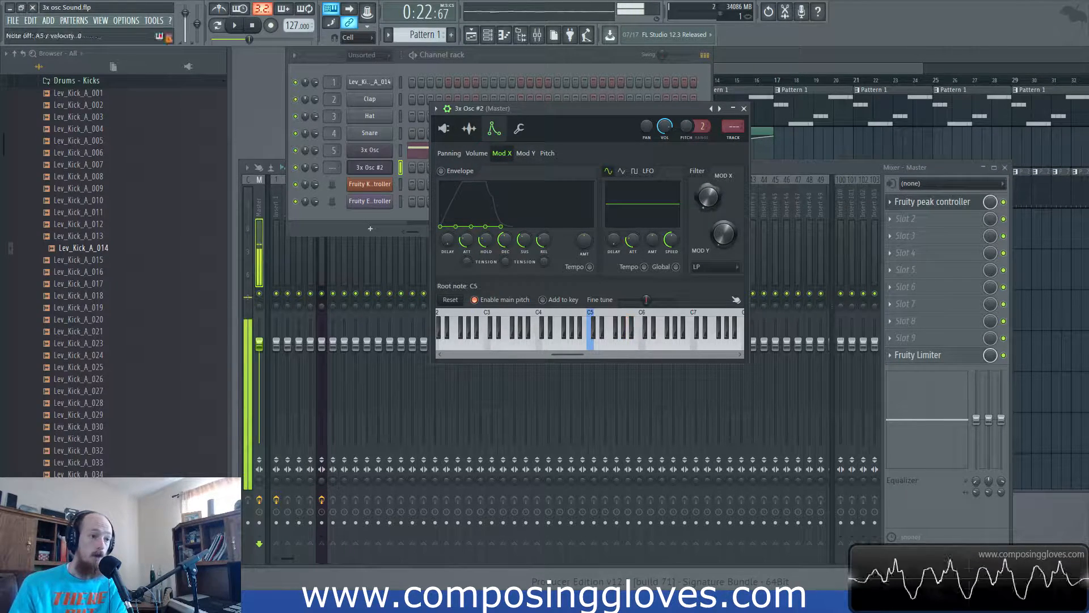
pyautogui.click(731, 271)
pyautogui.click(707, 281)
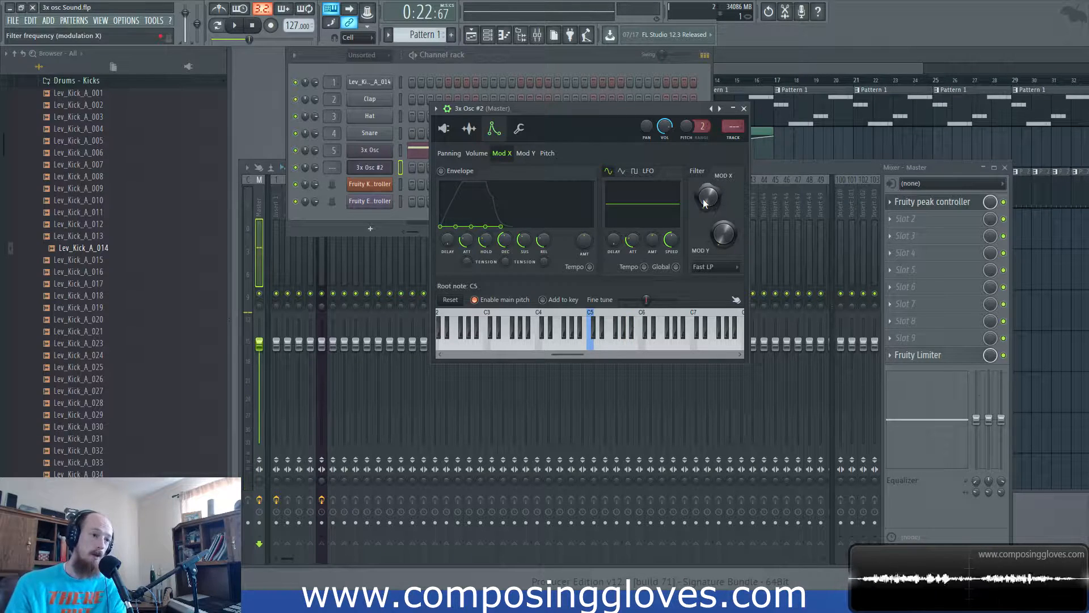
pyautogui.click(719, 267)
pyautogui.click(707, 277)
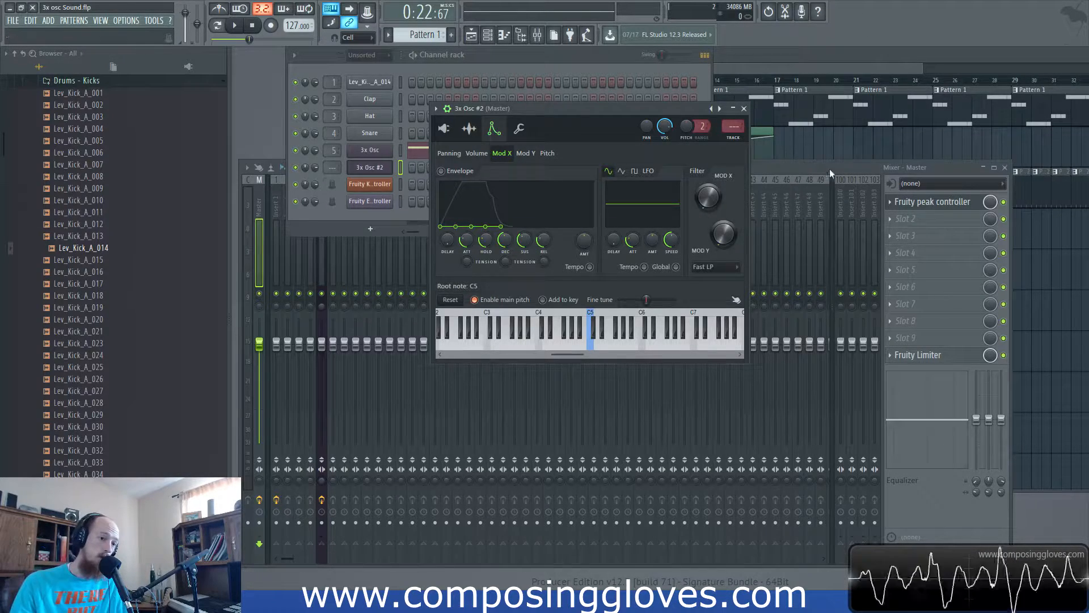
# Load Fruity Parametric EQ 2 into slot 4 of the Master track and cut band 4 into a narrow notch at about 444 Hz.
pyautogui.click(905, 252)
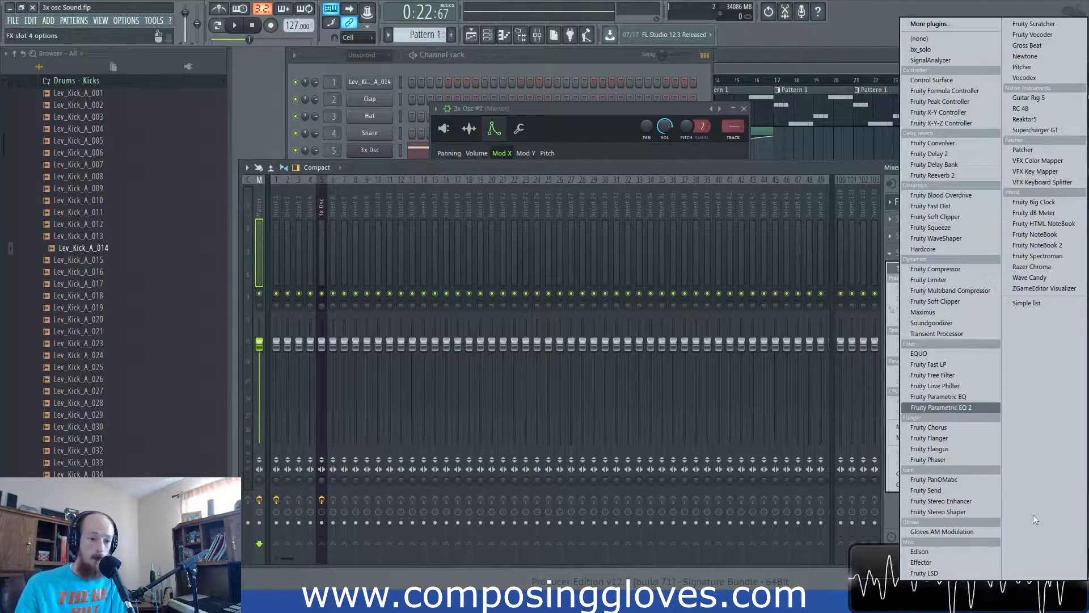
pyautogui.click(968, 407)
pyautogui.moveTo(494, 186); pyautogui.dragTo(618, 177)
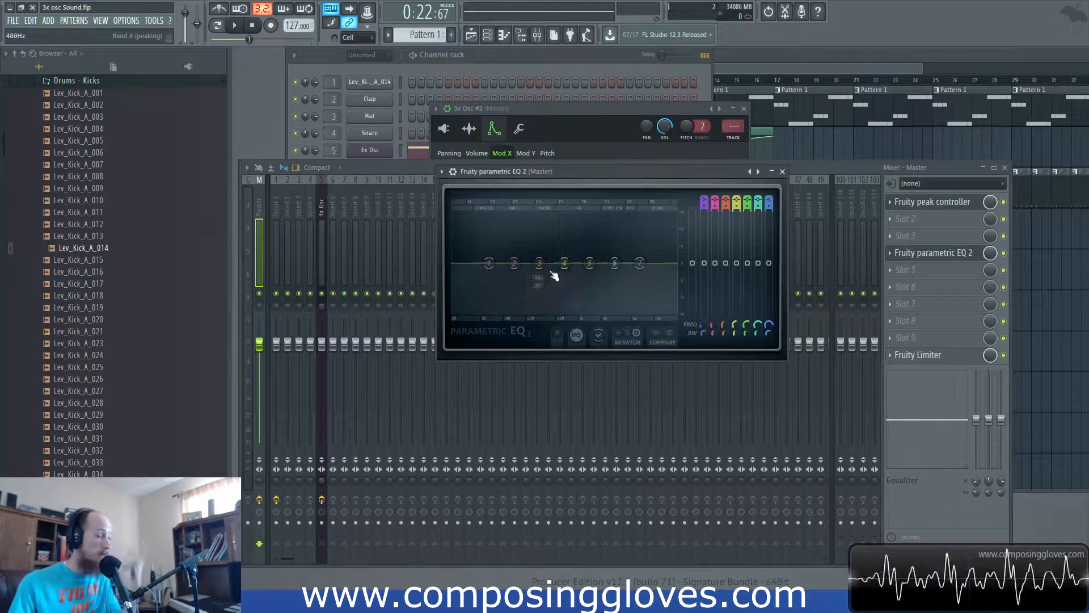
pyautogui.moveTo(564, 263); pyautogui.dragTo(559, 310)
pyautogui.scroll(6, 557, 306)
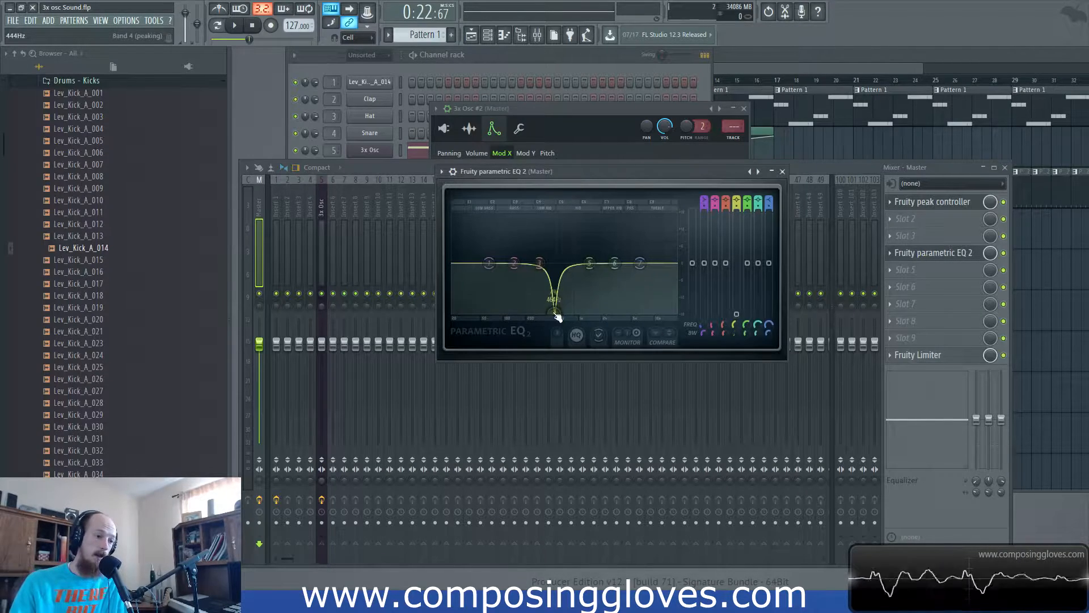
pyautogui.scroll(-3, 557, 309)
pyautogui.scroll(3, 555, 309)
# Raise EQ band 5 into a peak at about 650 Hz beside the band 4 notch, and sweep both bands along the spectrum.
pyautogui.moveTo(588, 262); pyautogui.dragTo(563, 237)
pyautogui.scroll(-4, 566, 241)
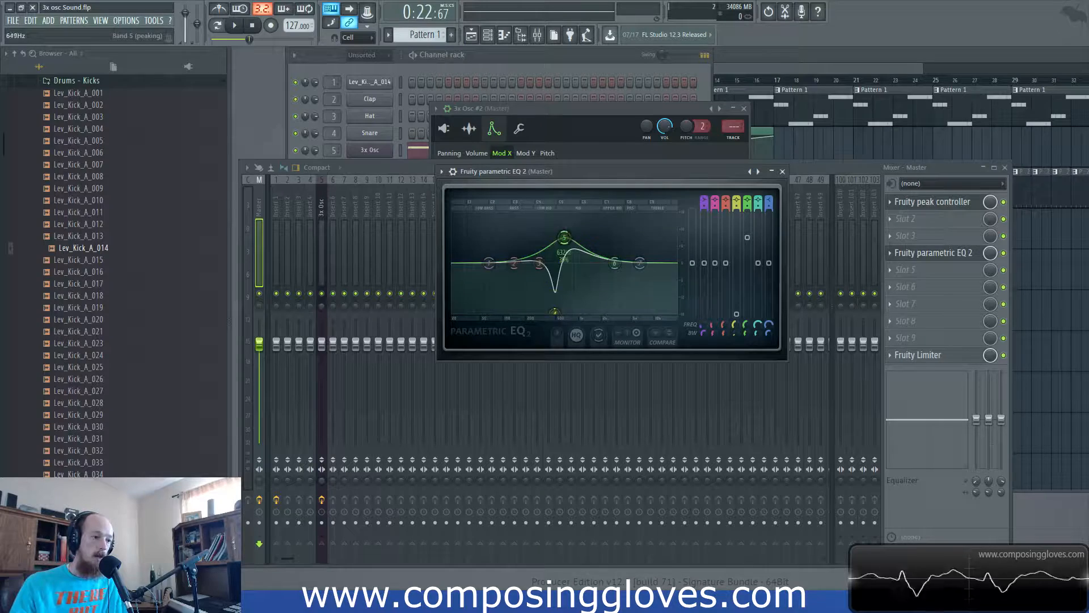
pyautogui.moveTo(556, 311); pyautogui.dragTo(604, 311)
pyautogui.moveTo(565, 242); pyautogui.dragTo(576, 241)
pyautogui.moveTo(604, 311); pyautogui.dragTo(569, 306)
# Shape a resonant high-pass curve from a lowered EQ band 1 and the raised band 5, and sweep both toward the high frequencies.
pyautogui.moveTo(488, 262); pyautogui.dragTo(566, 242)
pyautogui.moveTo(548, 310)
pyautogui.mouseDown()
pyautogui.moveTo(562, 301)
pyautogui.moveTo(569, 311)
pyautogui.mouseUp()
pyautogui.moveTo(566, 241); pyautogui.dragTo(621, 242)
pyautogui.moveTo(569, 311); pyautogui.dragTo(616, 311)
pyautogui.moveTo(621, 243); pyautogui.dragTo(621, 236)
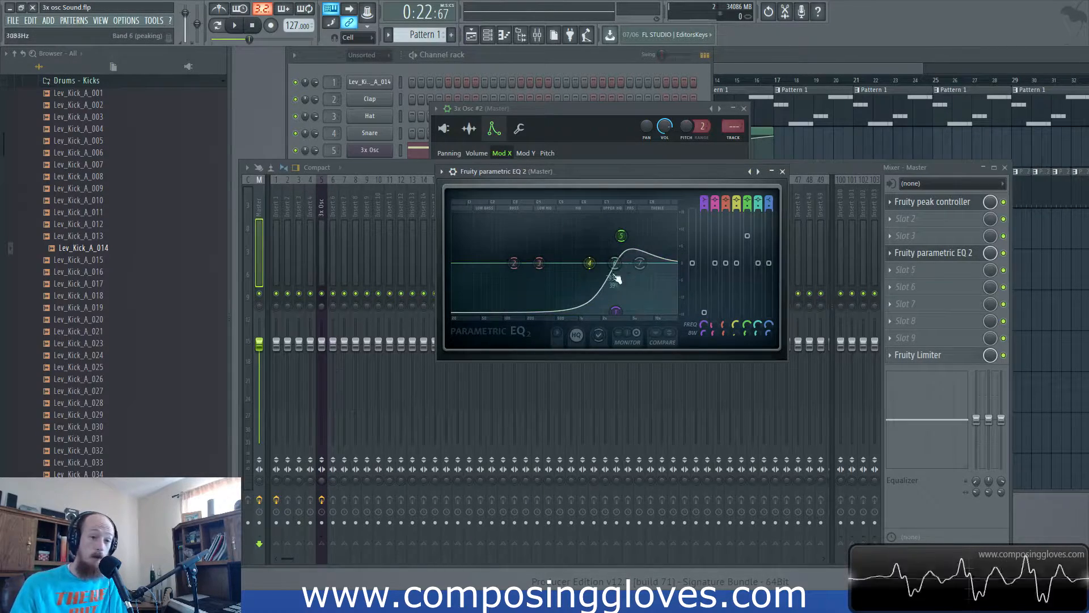
# Return to 3x Osc #2, enable the Mod X envelope by adjusting its amount, and go past Mod Y to the Pitch settings.
pyautogui.click(737, 151)
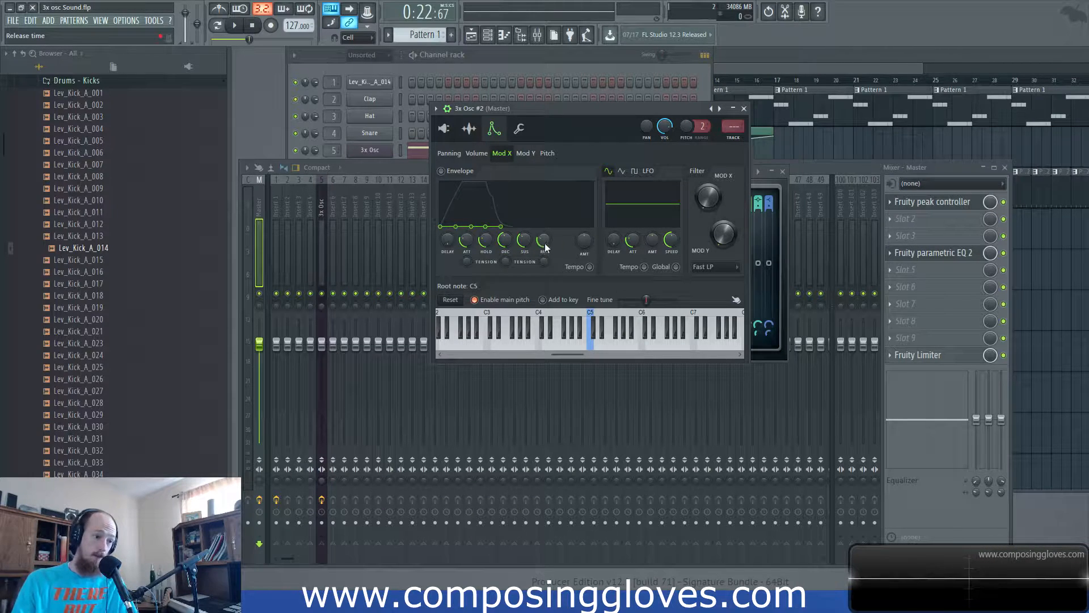
pyautogui.moveTo(584, 240)
pyautogui.mouseDown()
pyautogui.moveTo(584, 218)
pyautogui.moveTo(584, 244)
pyautogui.mouseUp()
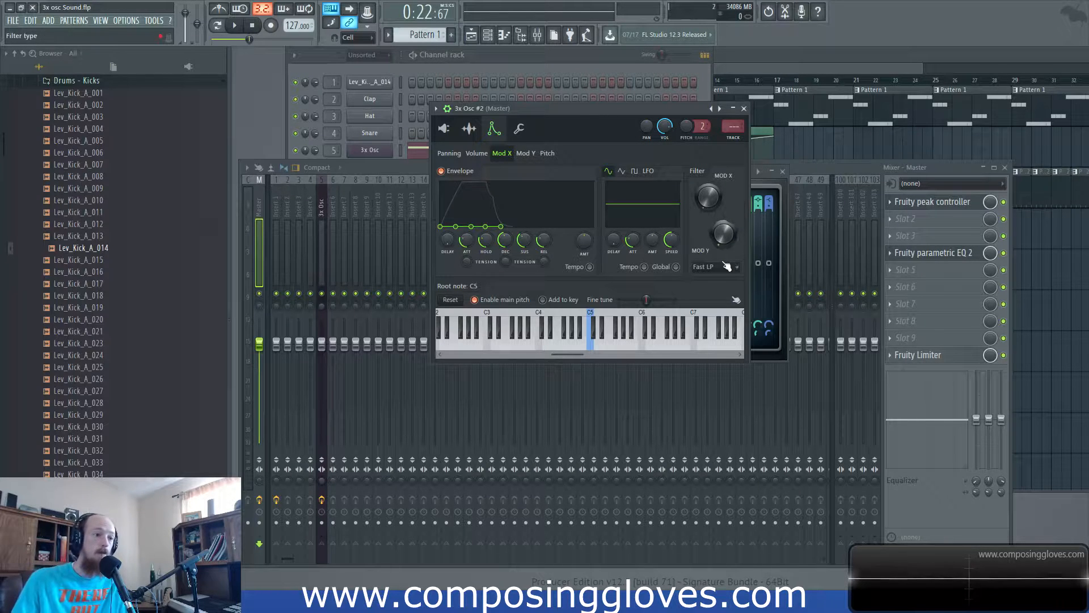
pyautogui.click(525, 153)
pyautogui.click(547, 154)
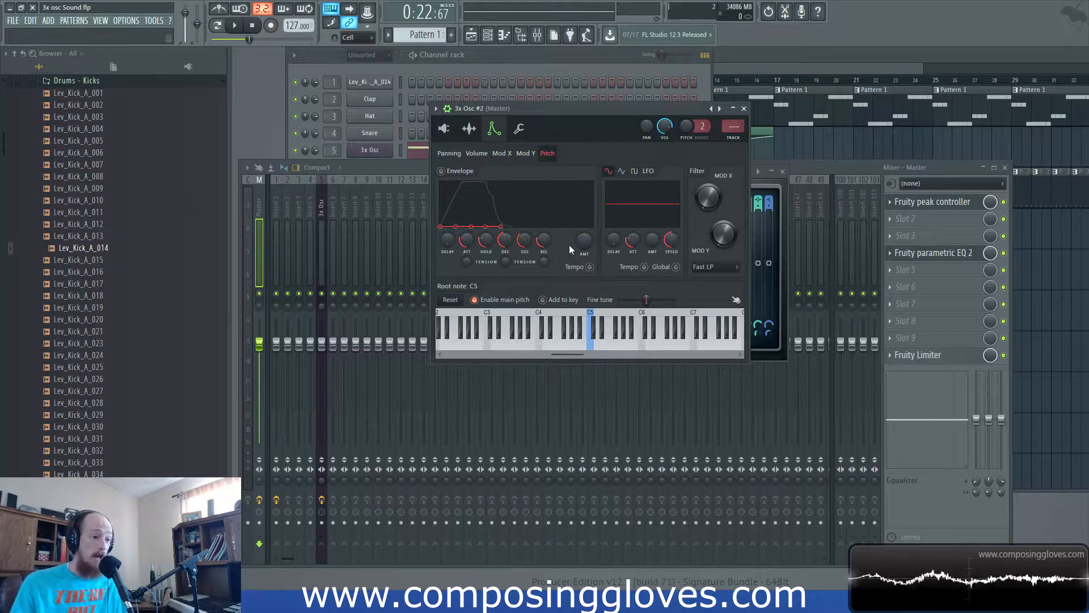